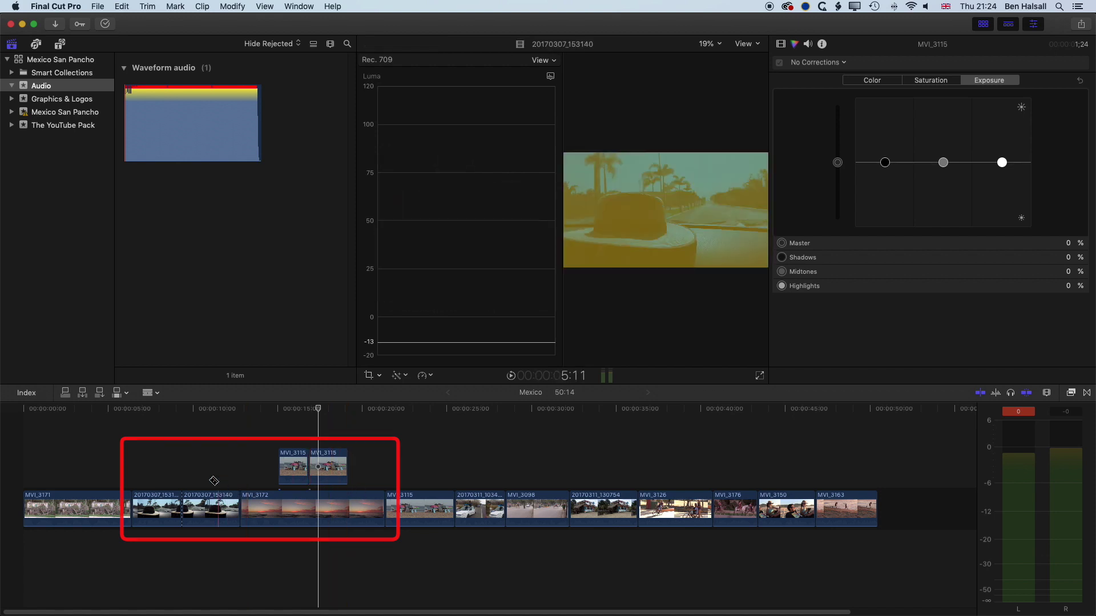
- With the Select tool, move the primary MVI_3115 clip and the first connected MVI_3115 clip into the cuts of the 20170307_153140 clip
{"action": "left_click", "coordinate": [150, 393]}
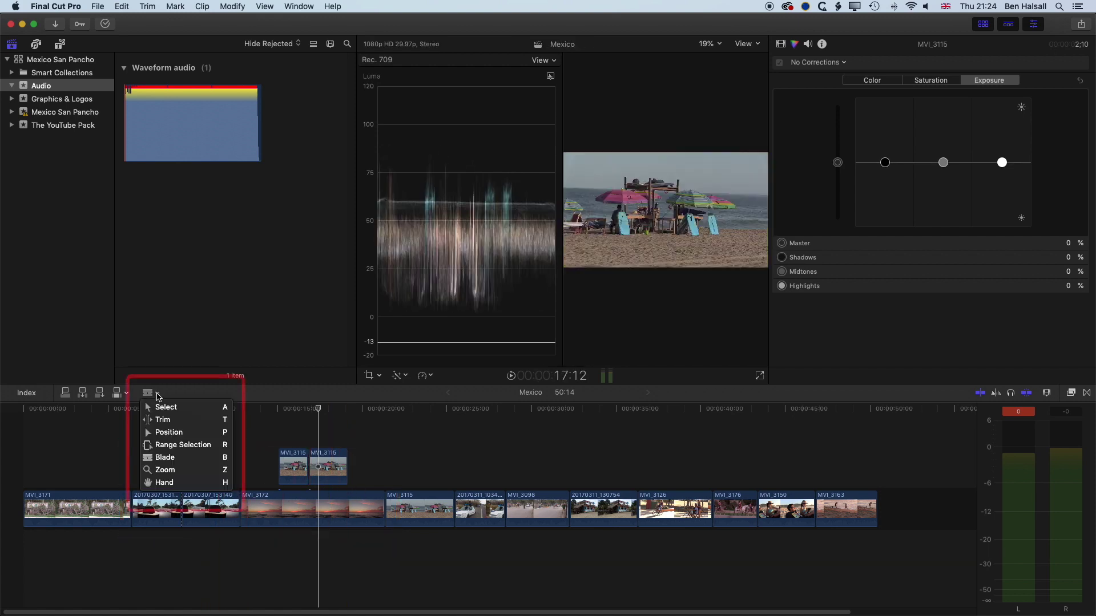
{"action": "left_click", "coordinate": [223, 410]}
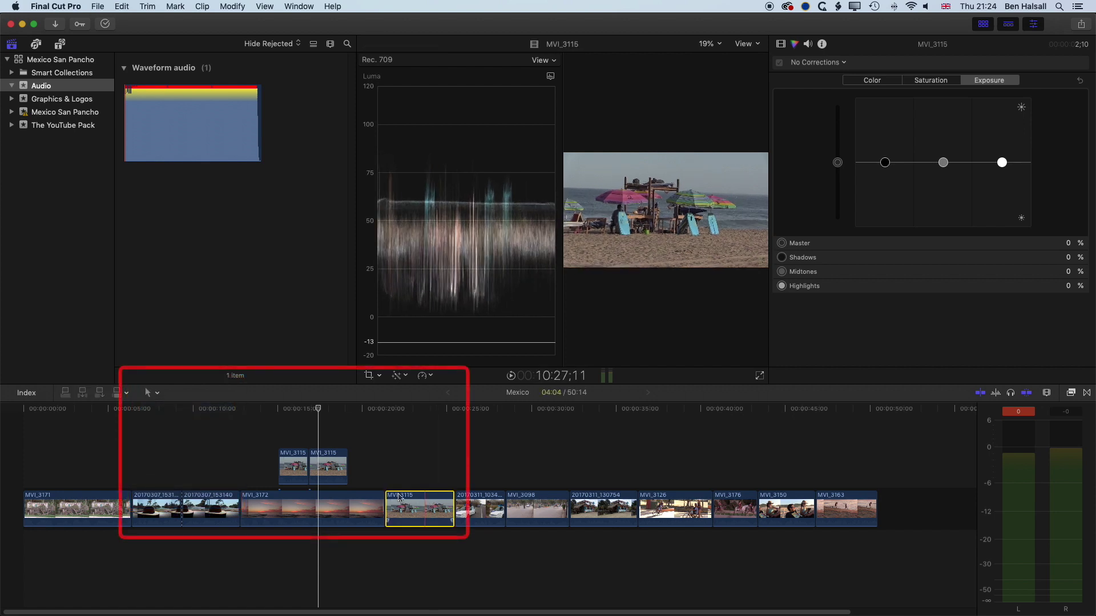
{"action": "mouse_move", "coordinate": [207, 495]}
{"action": "left_mouse_down"}
{"action": "mouse_move", "coordinate": [188, 503]}
{"action": "mouse_move", "coordinate": [217, 502]}
{"action": "left_mouse_up"}
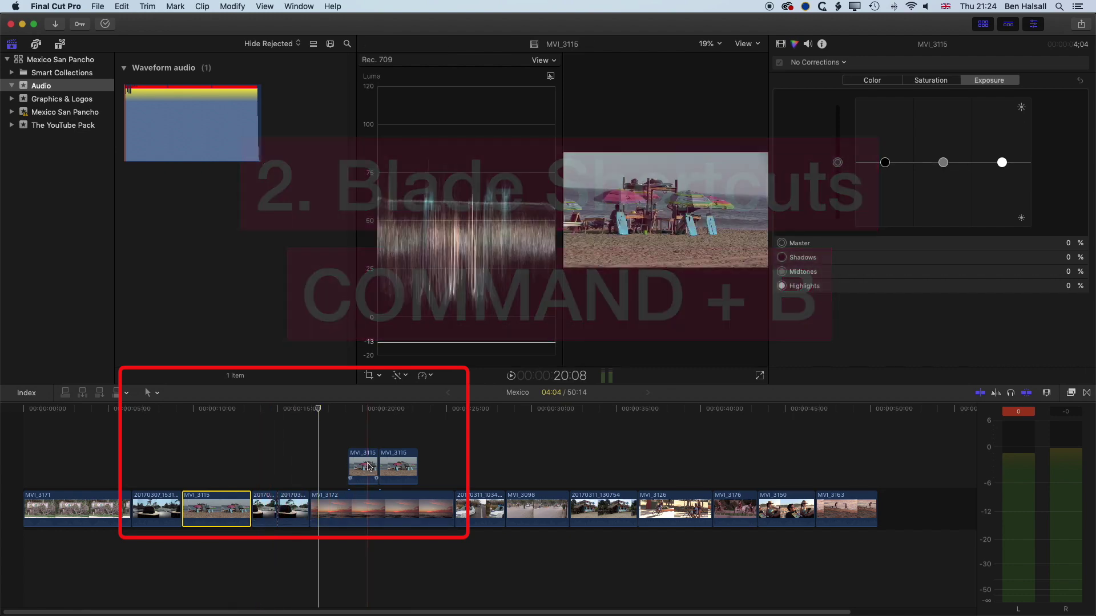
{"action": "left_click_drag", "start_coordinate": [359, 467], "coordinate": [293, 503]}
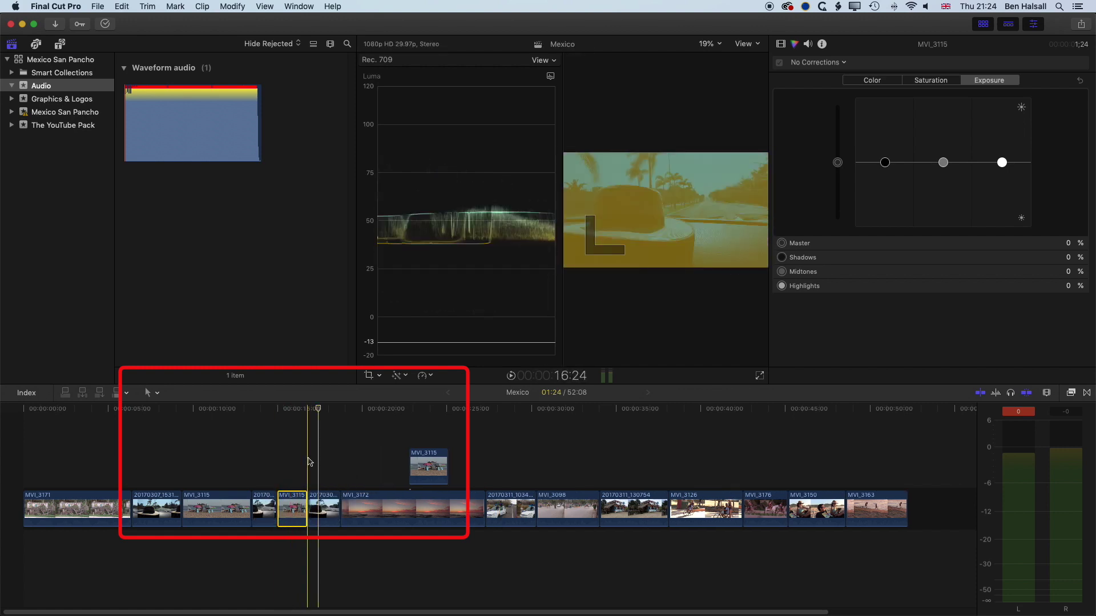
- Delete the short MVI_3115 clip and the 20170307_153140 piece after it, and extend the piece before them by 3 seconds
{"action": "left_click_drag", "start_coordinate": [318, 413], "coordinate": [361, 416]}
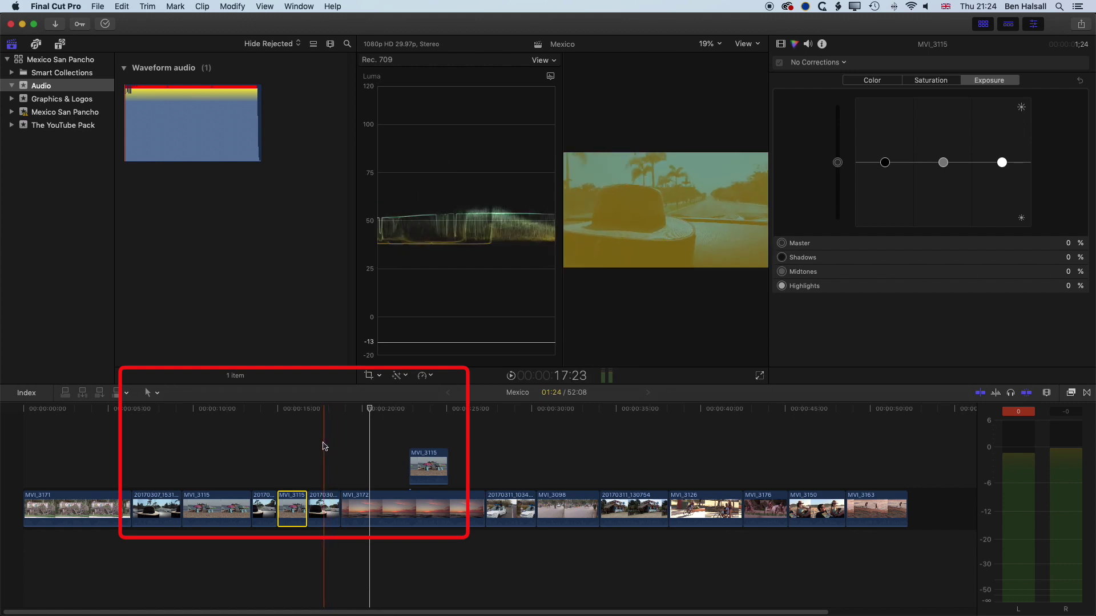
{"action": "key", "text": "Delete"}
{"action": "left_click", "coordinate": [282, 511]}
{"action": "key", "text": "Delete"}
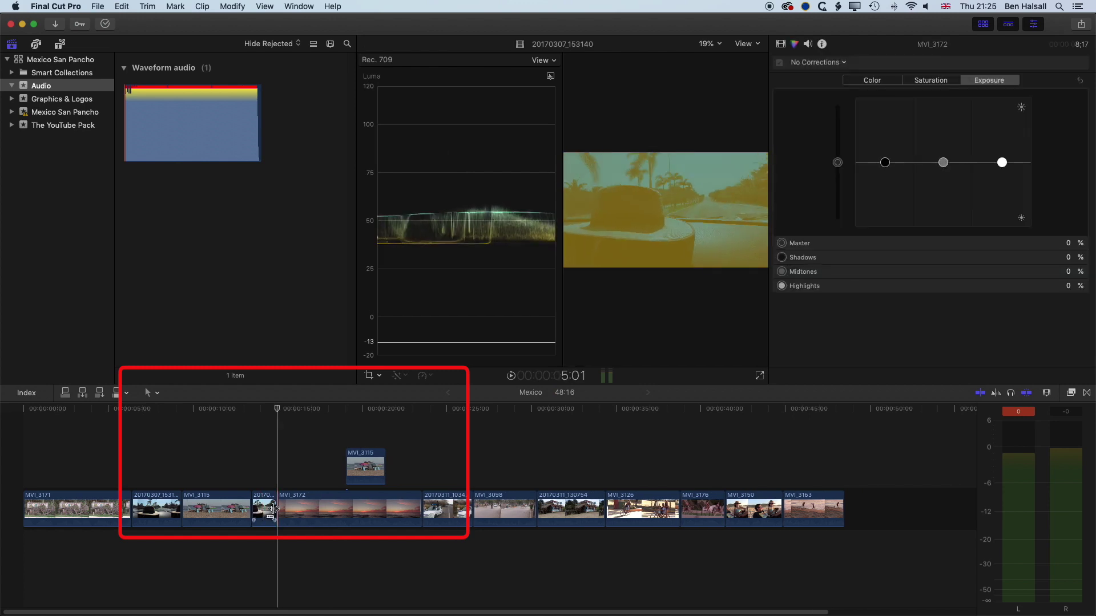
{"action": "left_click_drag", "start_coordinate": [273, 508], "coordinate": [325, 506]}
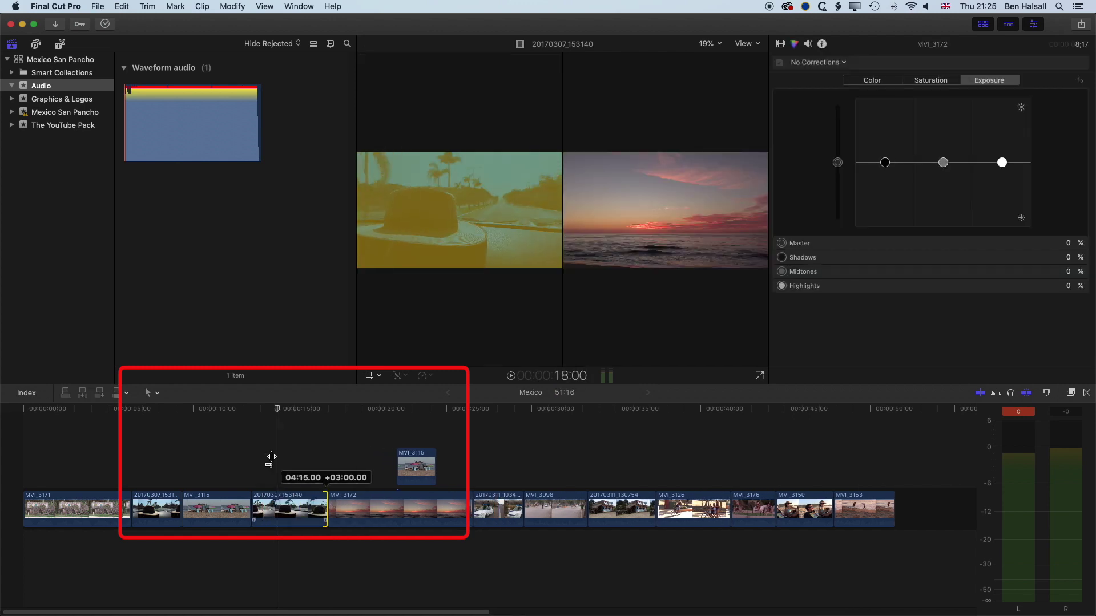
{"action": "left_click_drag", "start_coordinate": [271, 457], "coordinate": [272, 457]}
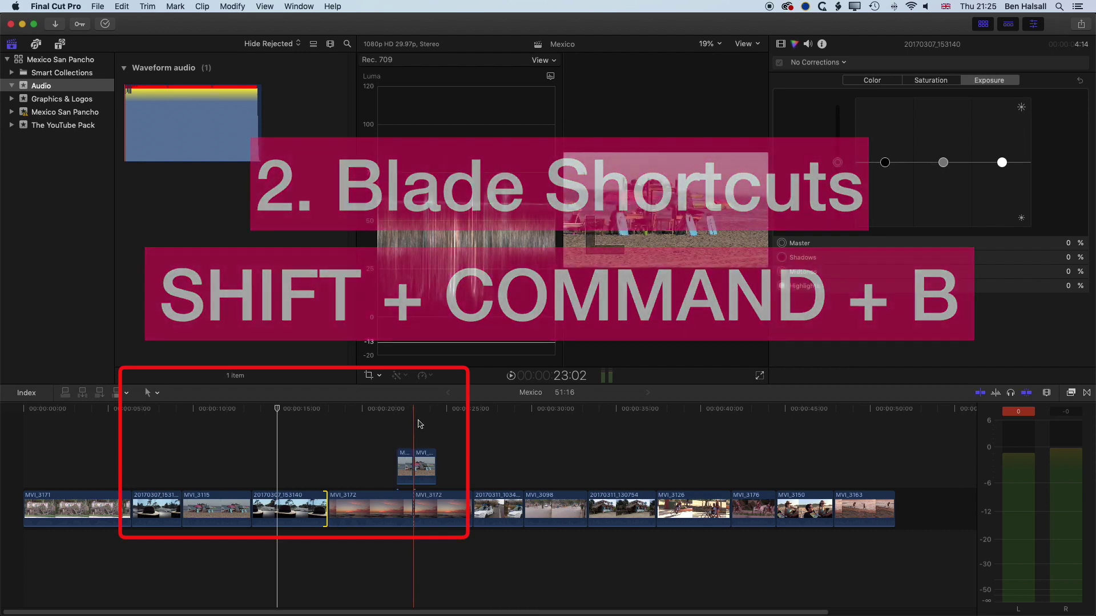
- Try splitting the stacked MVI_3115 and MVI_3172 clips at 23:02 and placing the 20170311_103417 clip in the cut
{"action": "key", "text": "shift+super+b"}
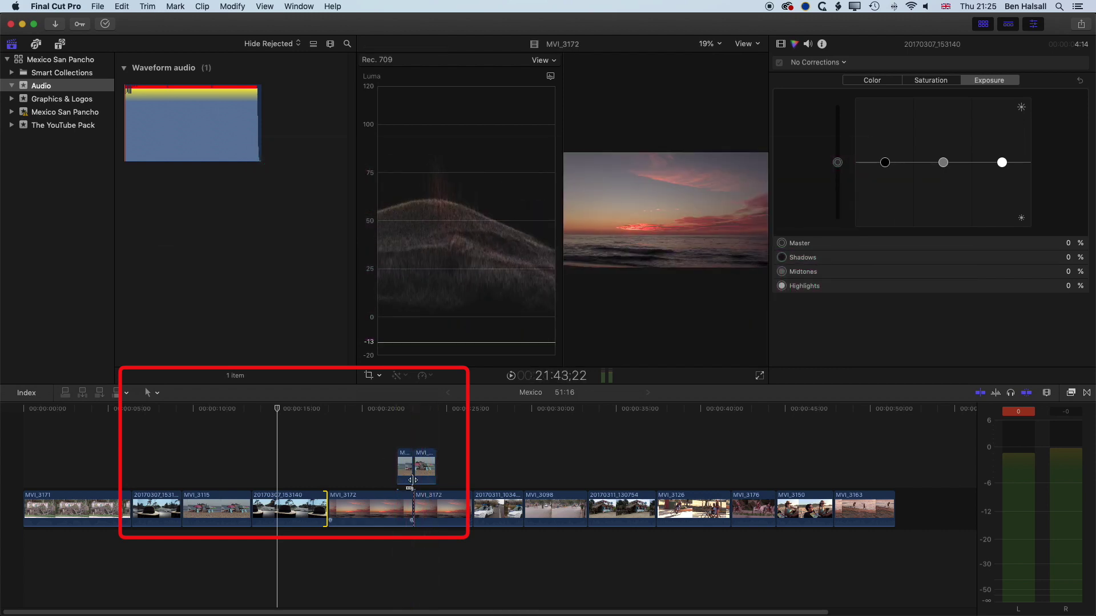
{"action": "left_click", "coordinate": [408, 409]}
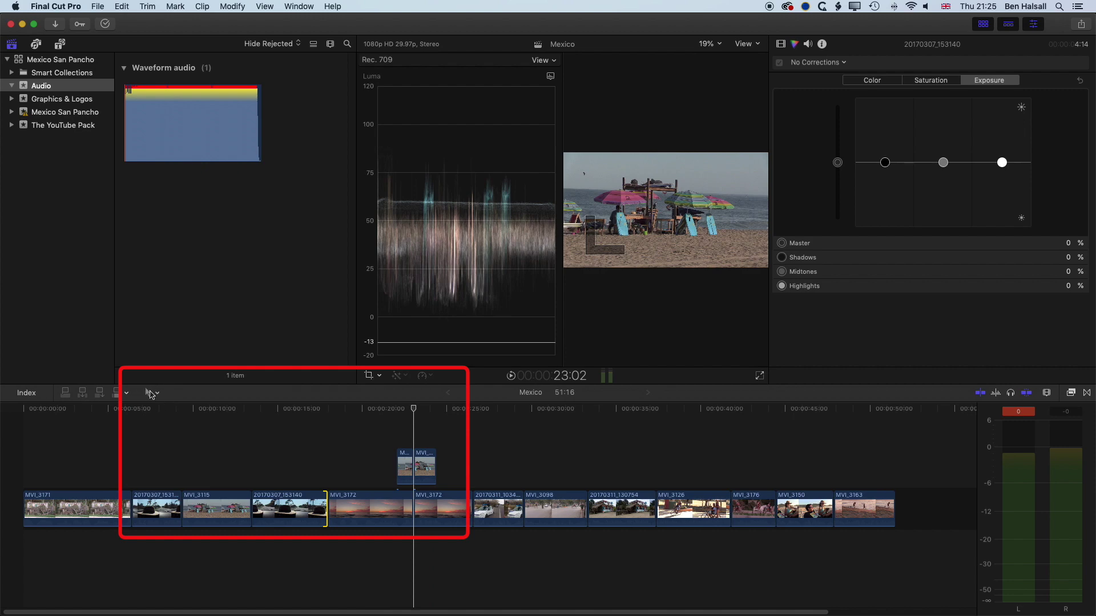
{"action": "left_click", "coordinate": [497, 511]}
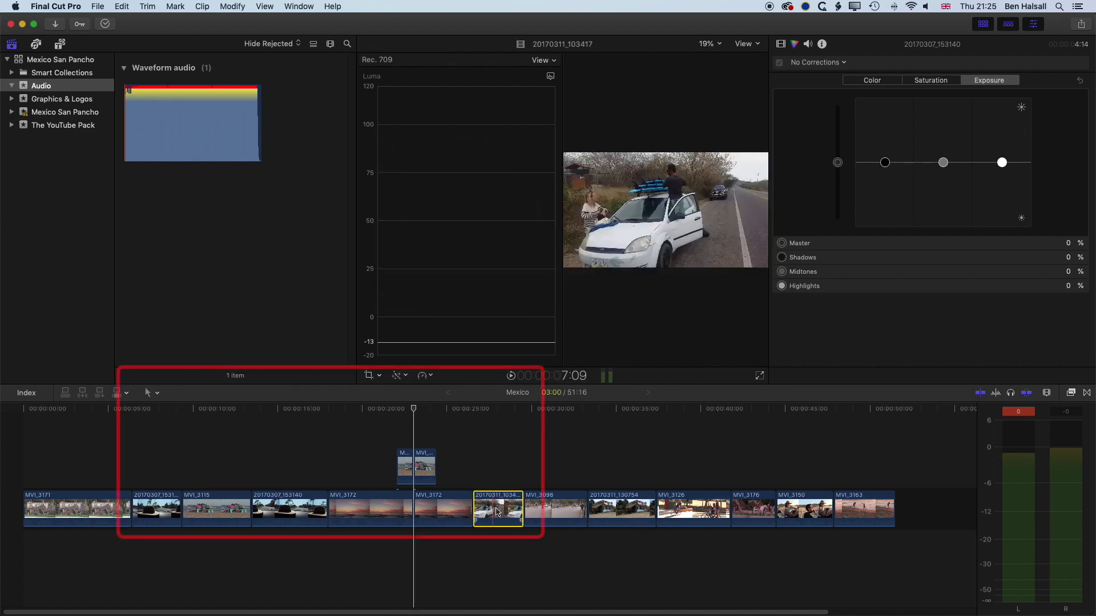
{"action": "left_click_drag", "start_coordinate": [497, 510], "coordinate": [437, 511]}
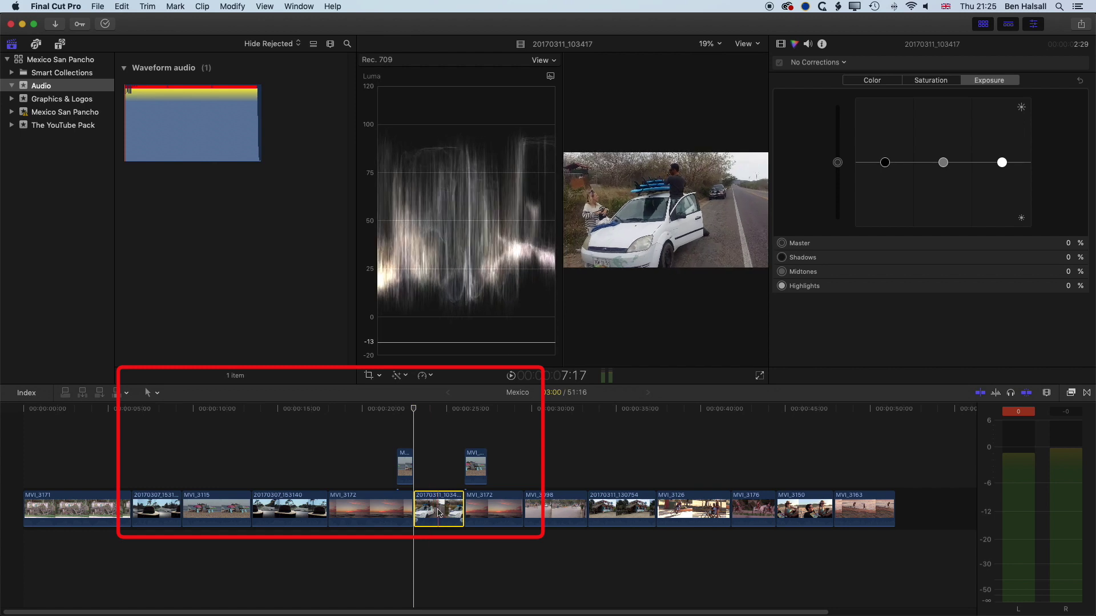
{"action": "key", "text": "super+z"}
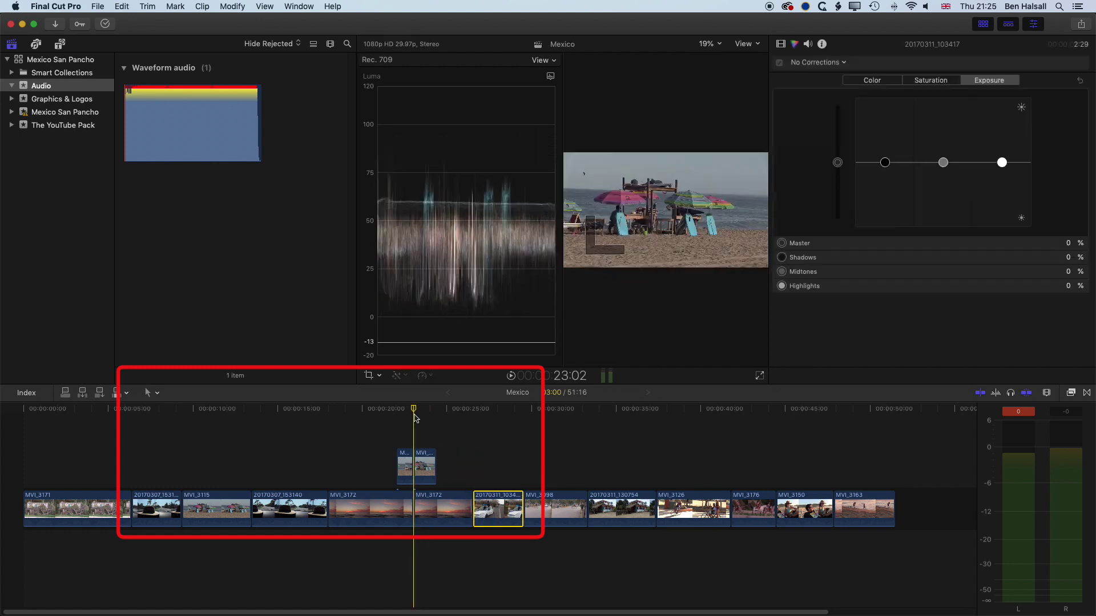
{"action": "key", "text": "super+6"}
- Play the timeline from its start and blade the first clip, MVI_3171, three times during playback
{"action": "left_click_drag", "start_coordinate": [328, 411], "coordinate": [14, 401]}
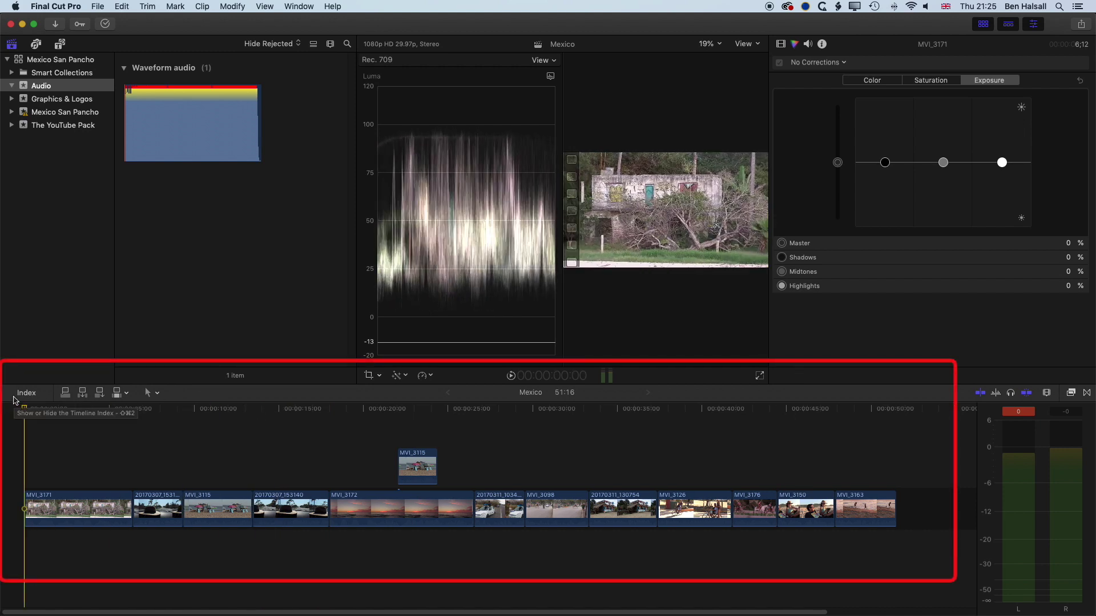
{"action": "key", "text": "Right"}
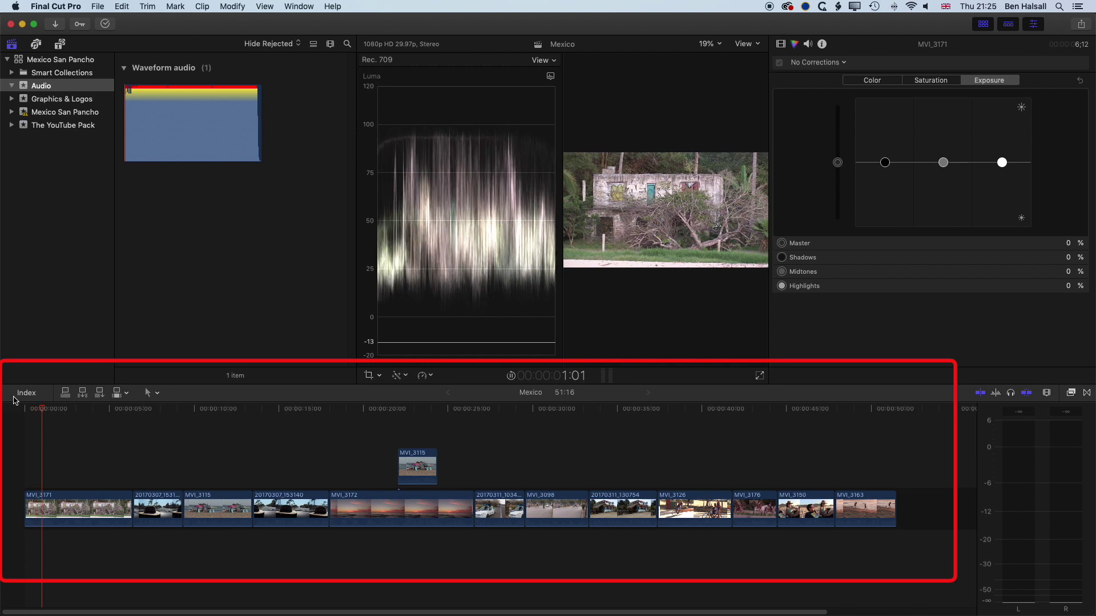
{"action": "key", "text": "super+b"}
{"action": "key", "text": "super+b"}
{"action": "key", "text": "super+b"}
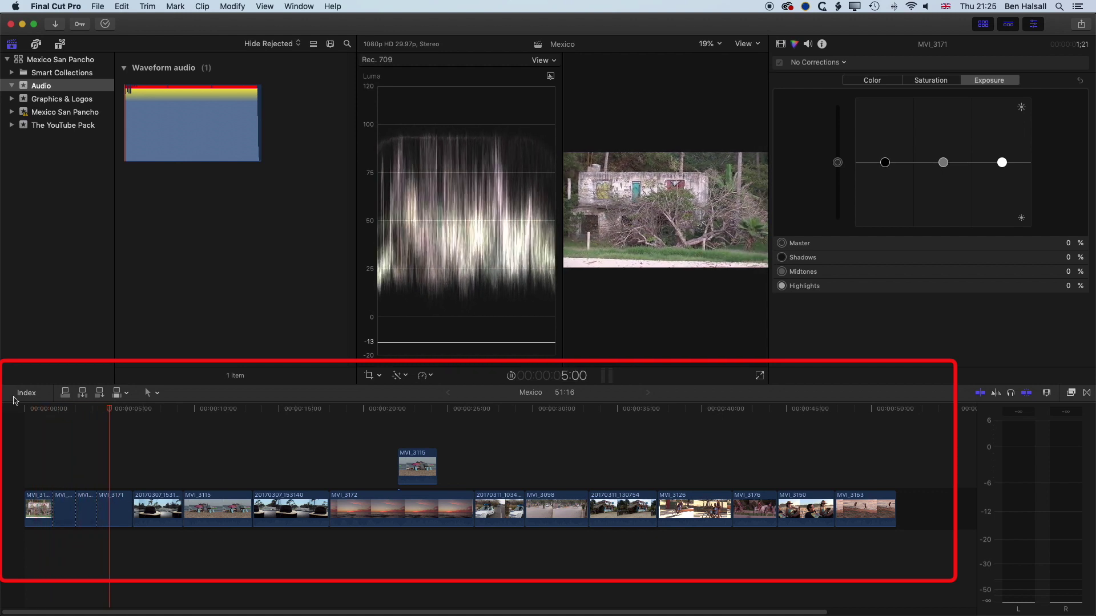
{"action": "key", "text": "space"}
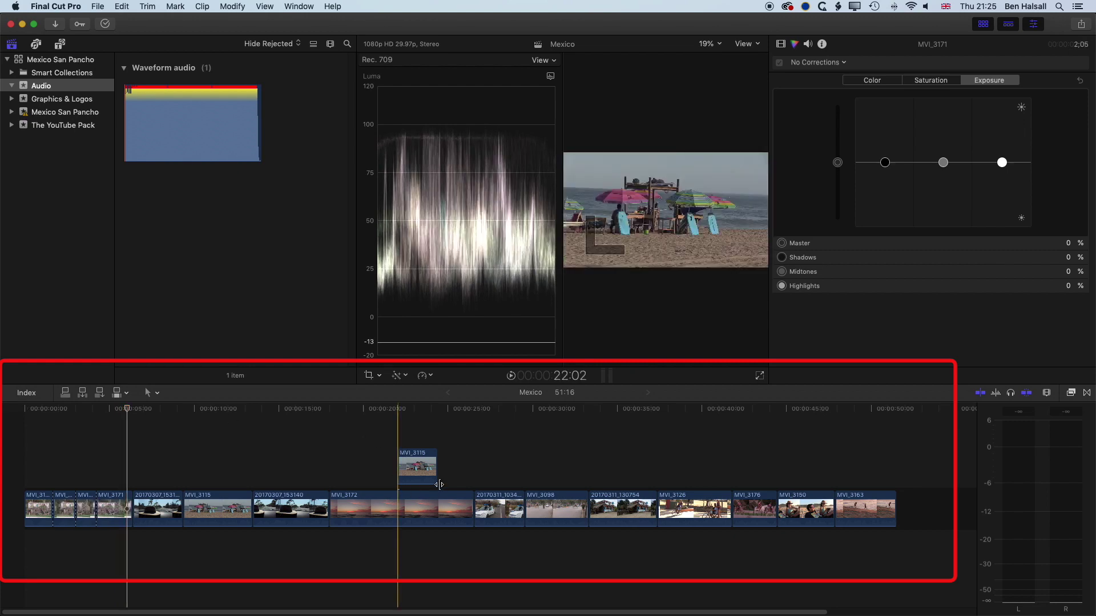
- Extend the connected MVI_3115 clip back to the start of MVI_3172 and blade both stacked clips four times during playback
{"action": "left_click_drag", "start_coordinate": [436, 467], "coordinate": [466, 466]}
{"action": "left_click_drag", "start_coordinate": [398, 466], "coordinate": [374, 465]}
{"action": "left_click", "coordinate": [338, 408]}
{"action": "key", "text": "space"}
{"action": "key", "text": "shift+super+b"}
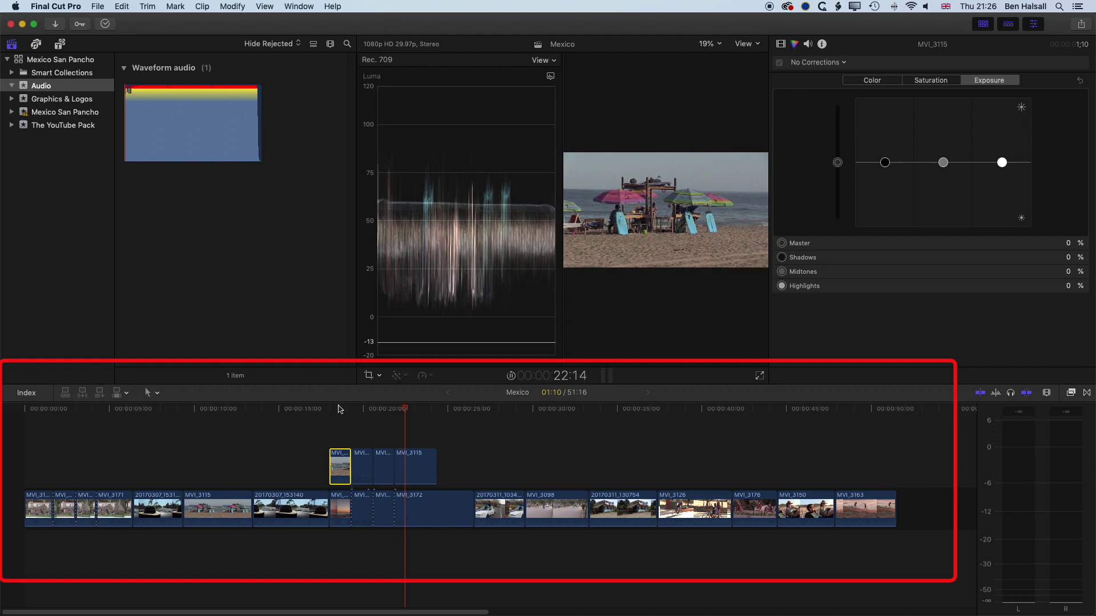
{"action": "key", "text": "shift+super+b"}
{"action": "key", "text": "space"}
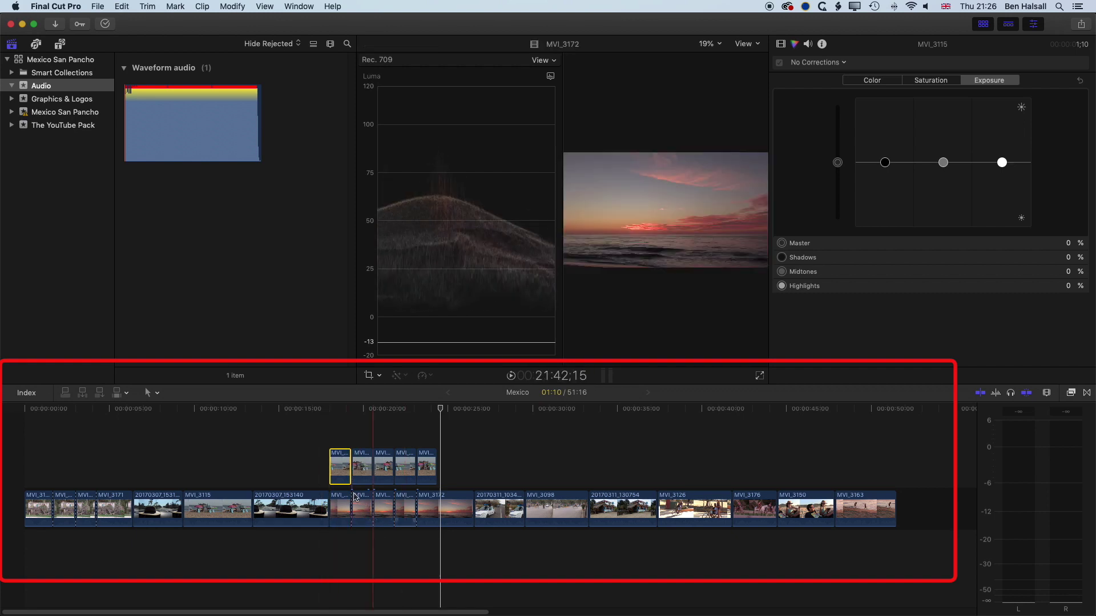
- Lengthen the first four MVI_3172 pieces to spread them apart, and delete all but the first MVI_3172 piece and its connected MVI_3115 piece
{"action": "left_click_drag", "start_coordinate": [347, 503], "coordinate": [510, 503]}
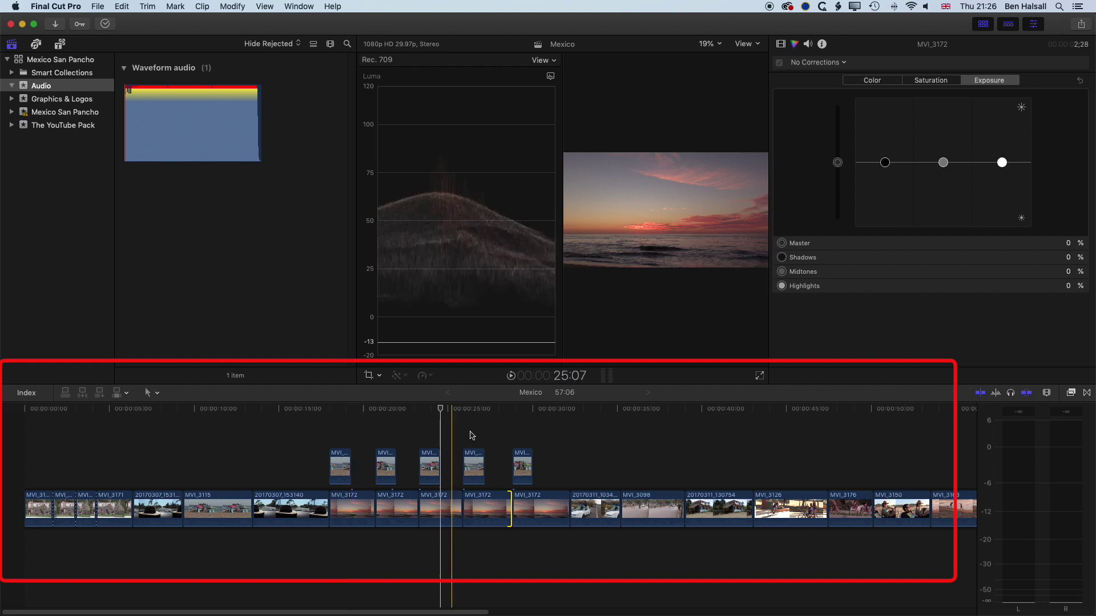
{"action": "left_click", "coordinate": [501, 437]}
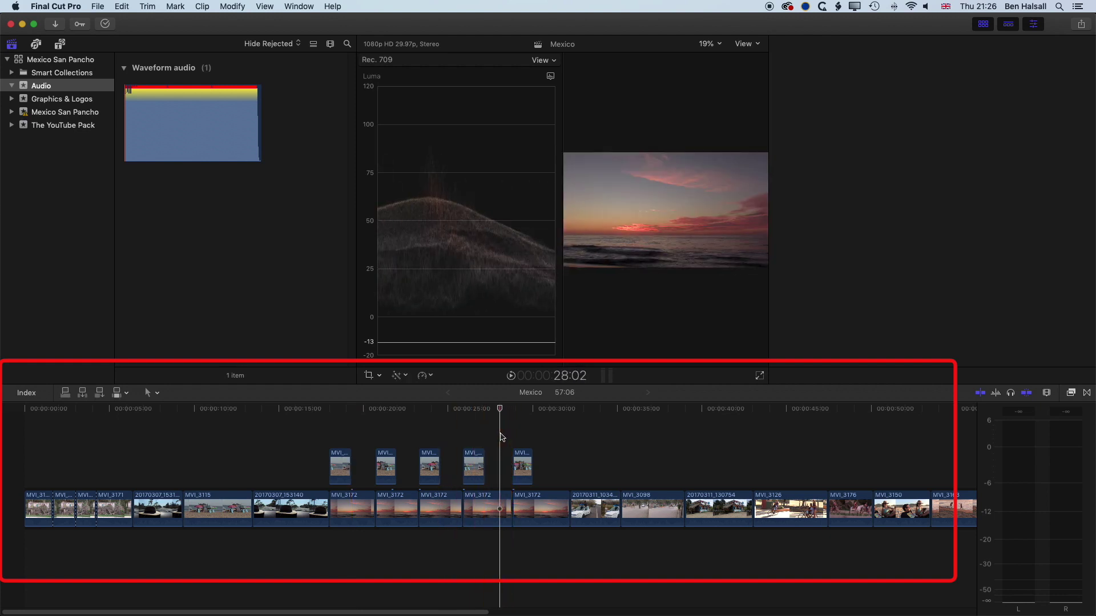
{"action": "left_click_drag", "start_coordinate": [384, 428], "coordinate": [529, 538]}
{"action": "key", "text": "Delete"}
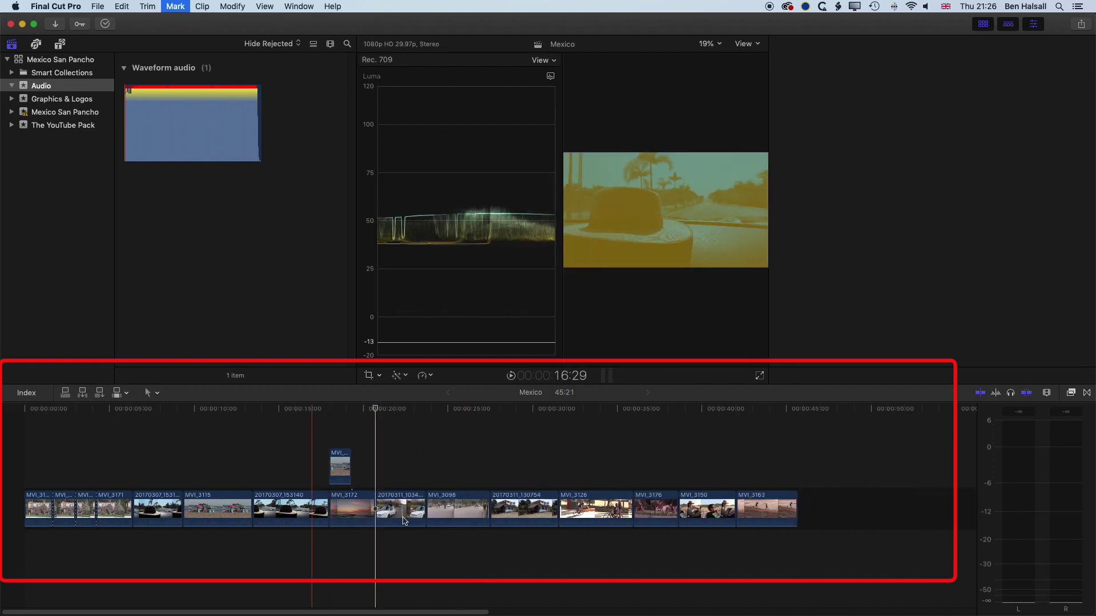
- Extend the end of the remaining MVI_3172 clip and lengthen the connected MVI_3115 clip to 6:00 so their ends match
{"action": "left_click_drag", "start_coordinate": [371, 503], "coordinate": [428, 503]}
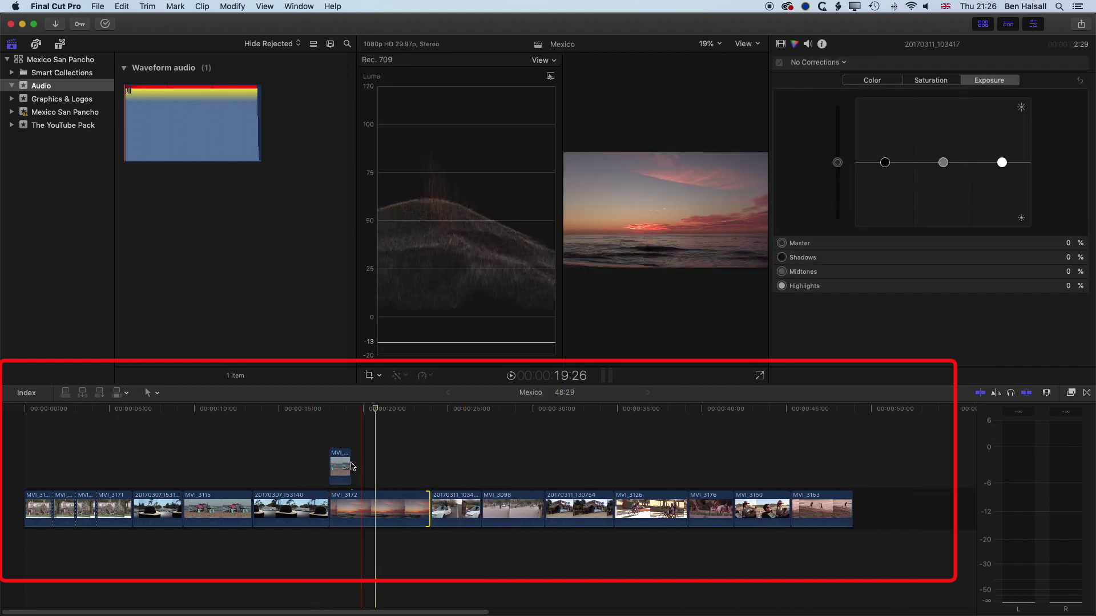
{"action": "left_click_drag", "start_coordinate": [350, 467], "coordinate": [429, 467]}
{"action": "left_click", "coordinate": [379, 408]}
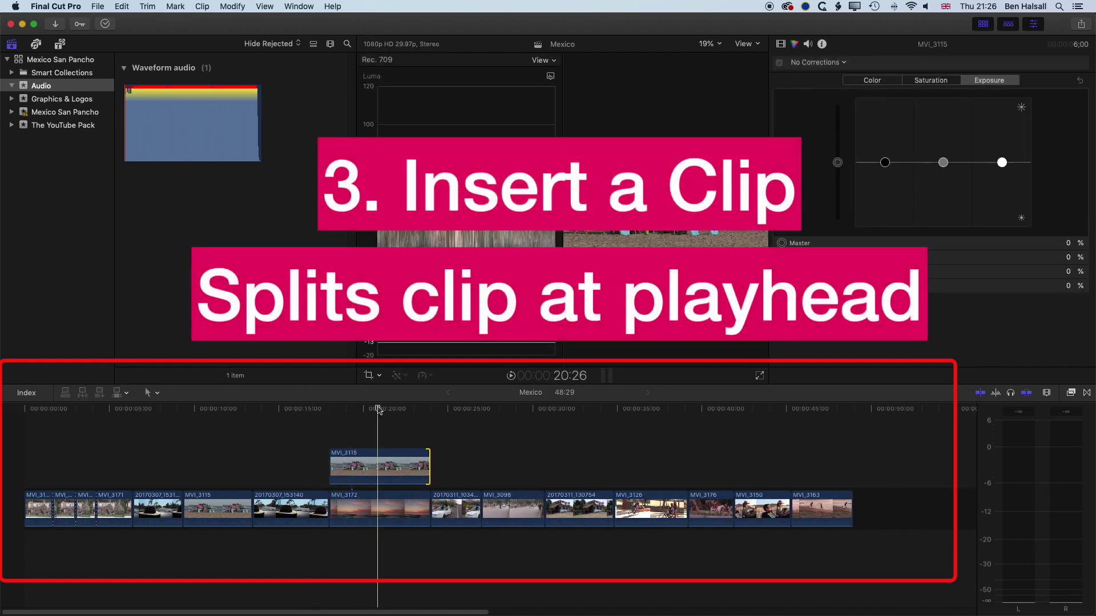
- Place the playhead at 28:18 within the MVI_3098 clip and select that clip
{"action": "left_click_drag", "start_coordinate": [378, 408], "coordinate": [509, 412]}
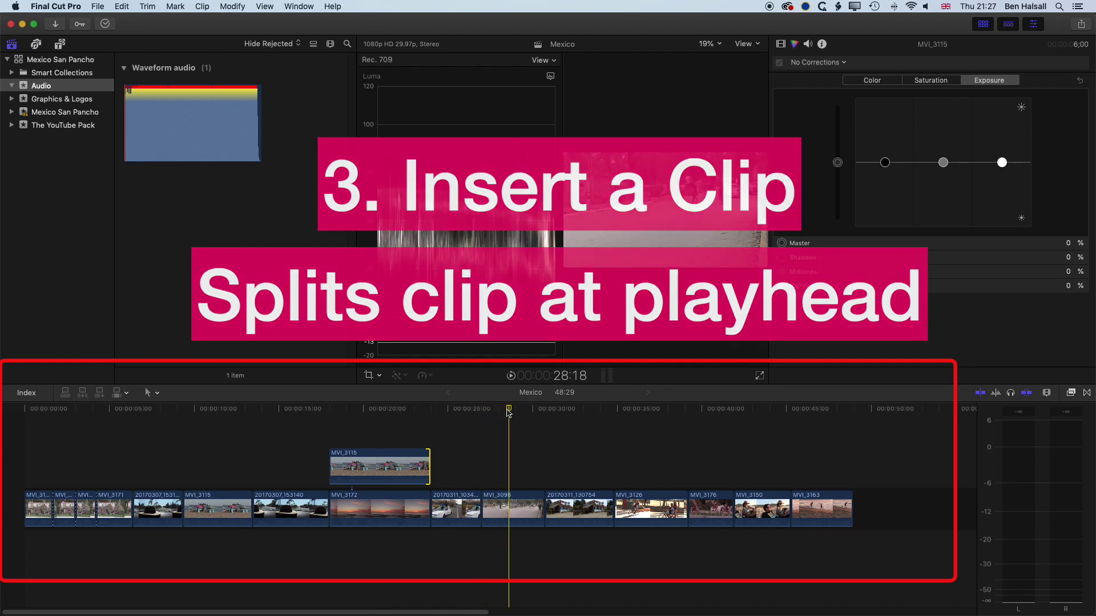
{"action": "key", "text": "super+equal"}
{"action": "key", "text": "super+equal"}
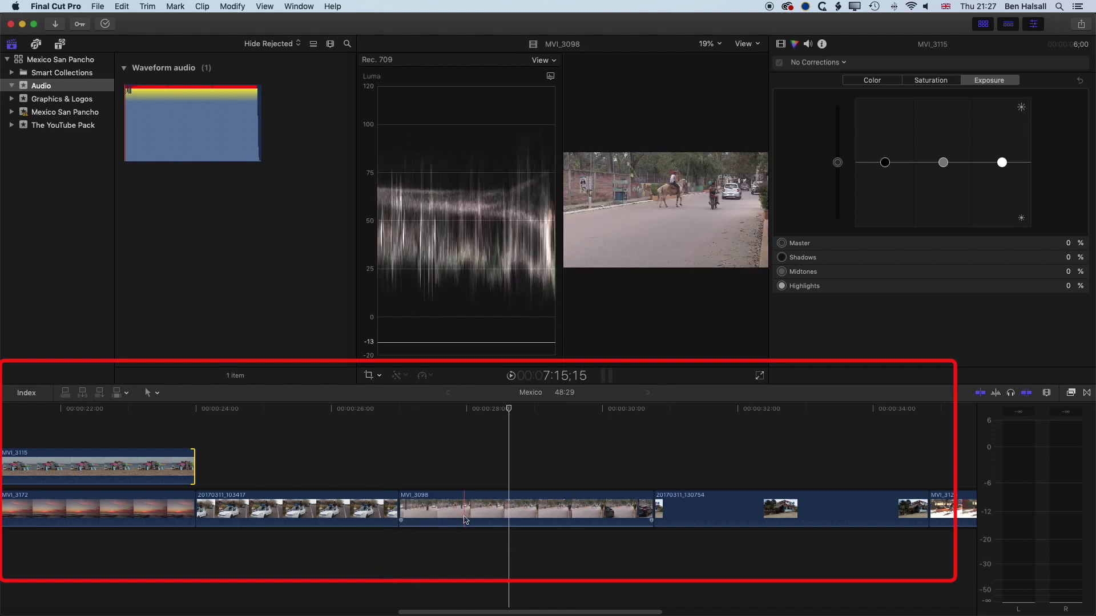
{"action": "left_click", "coordinate": [479, 510]}
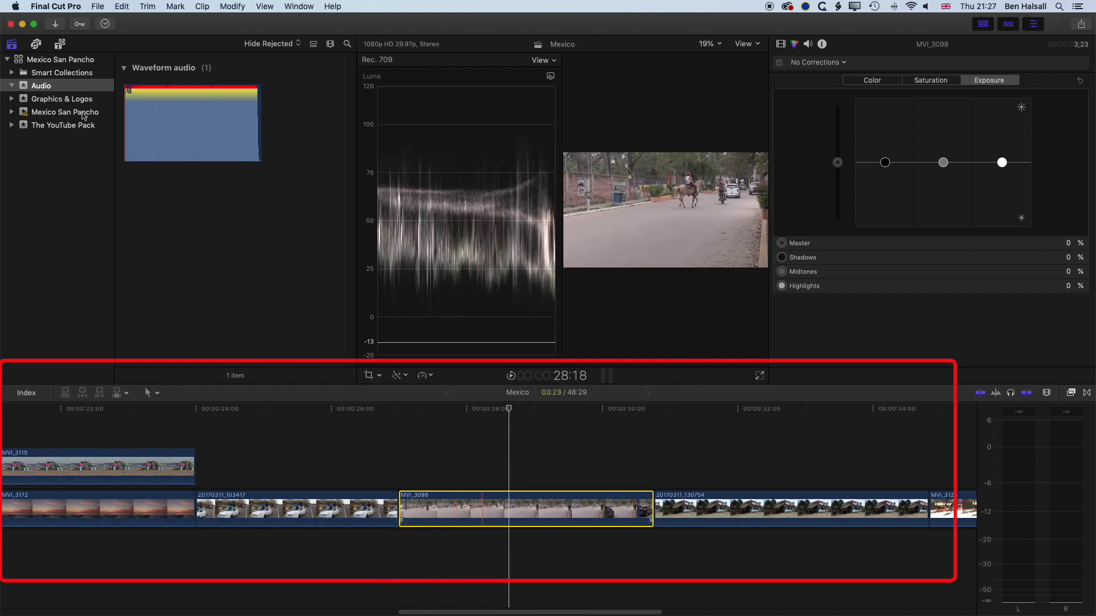
- In the Mexico San Pancho event, mark a range about 9:27 long on clip 20170312_191246, starting at 09:10
{"action": "left_click", "coordinate": [51, 113]}
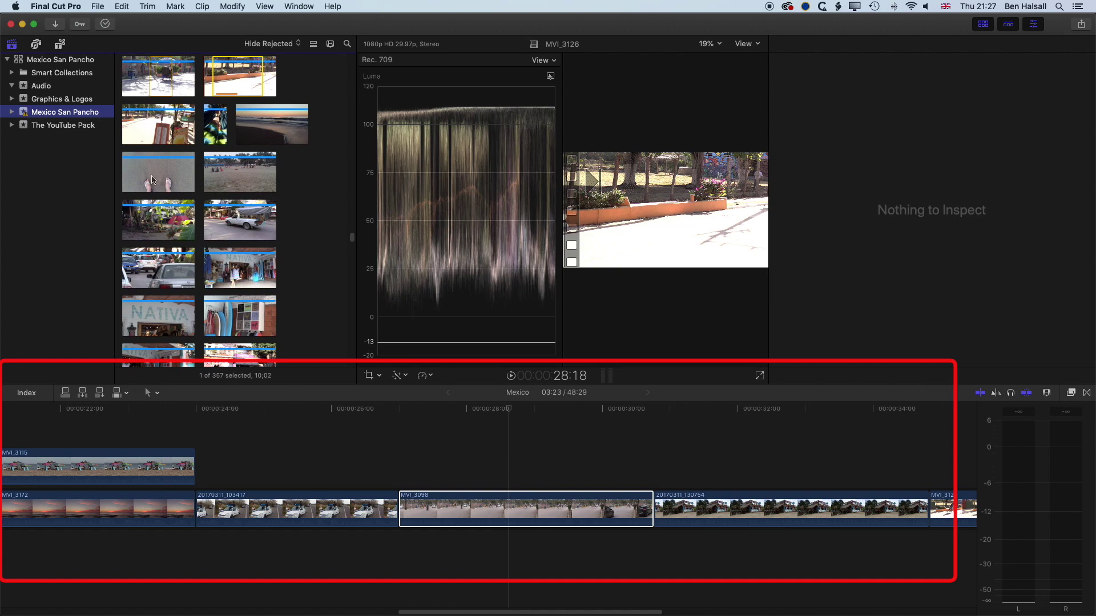
{"action": "left_click", "coordinate": [151, 174]}
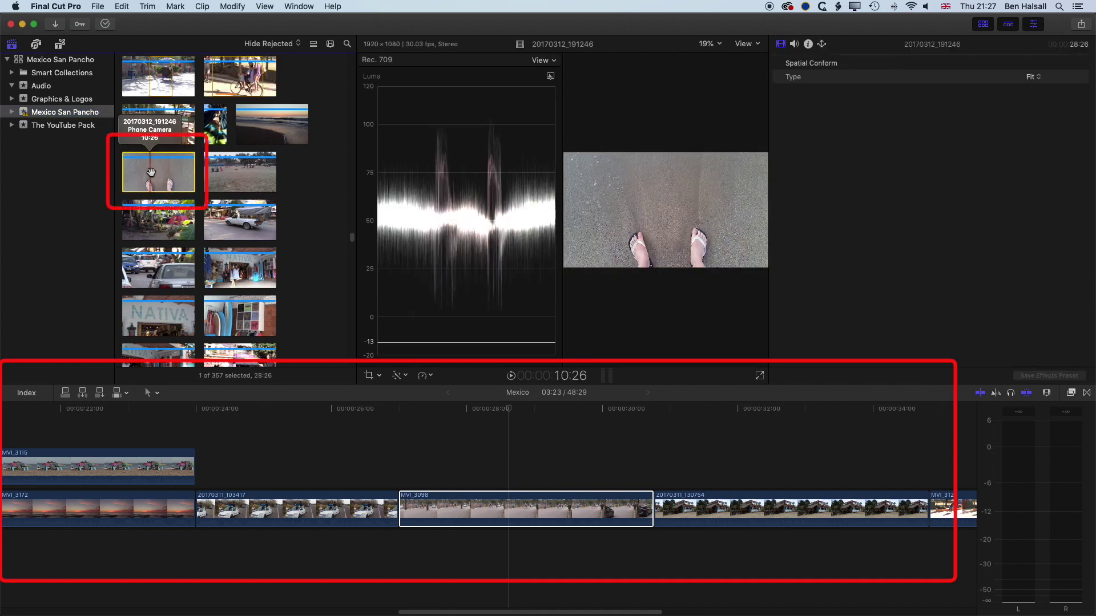
{"action": "key", "text": "i"}
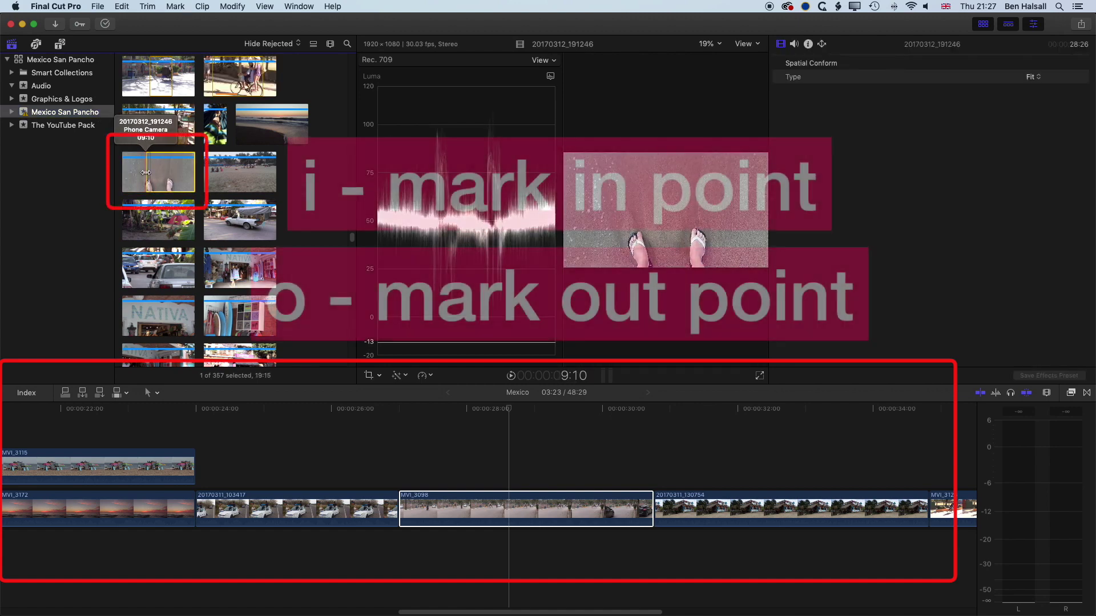
{"action": "key", "text": "o"}
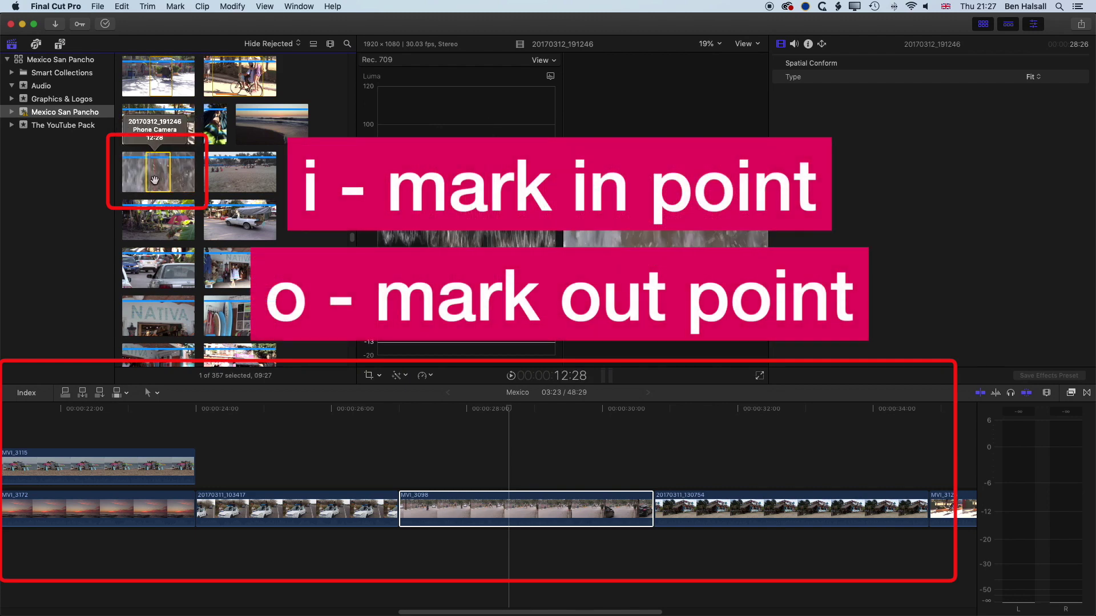
- Insert the marked range of 20170312_191246 at the playhead, splitting the MVI_3098 clip
{"action": "key", "text": "super+6"}
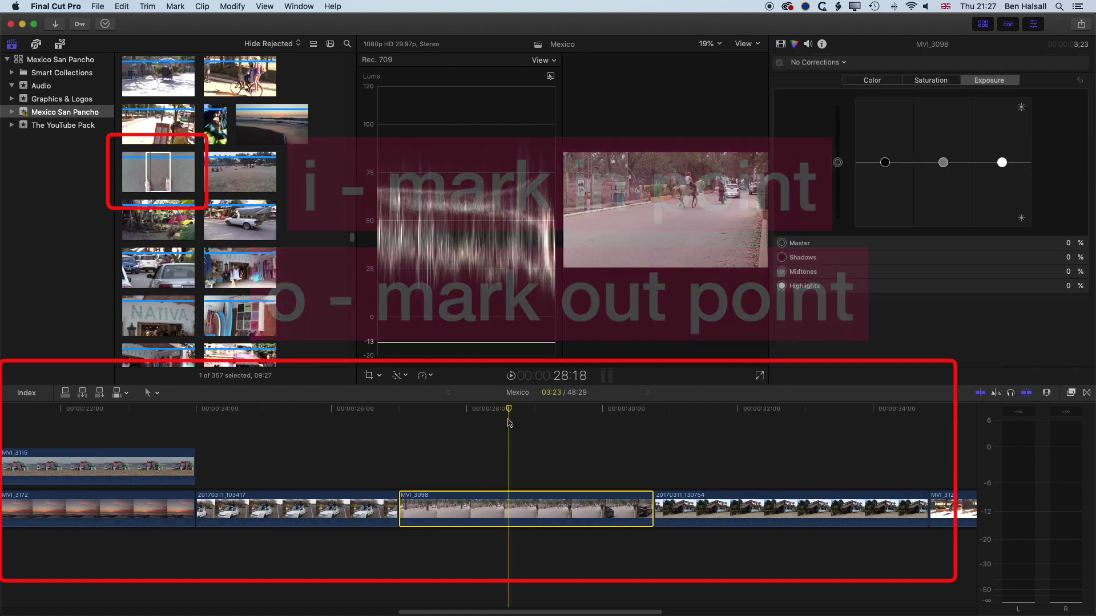
{"action": "left_click", "coordinate": [82, 396]}
{"action": "key", "text": "super+minus"}
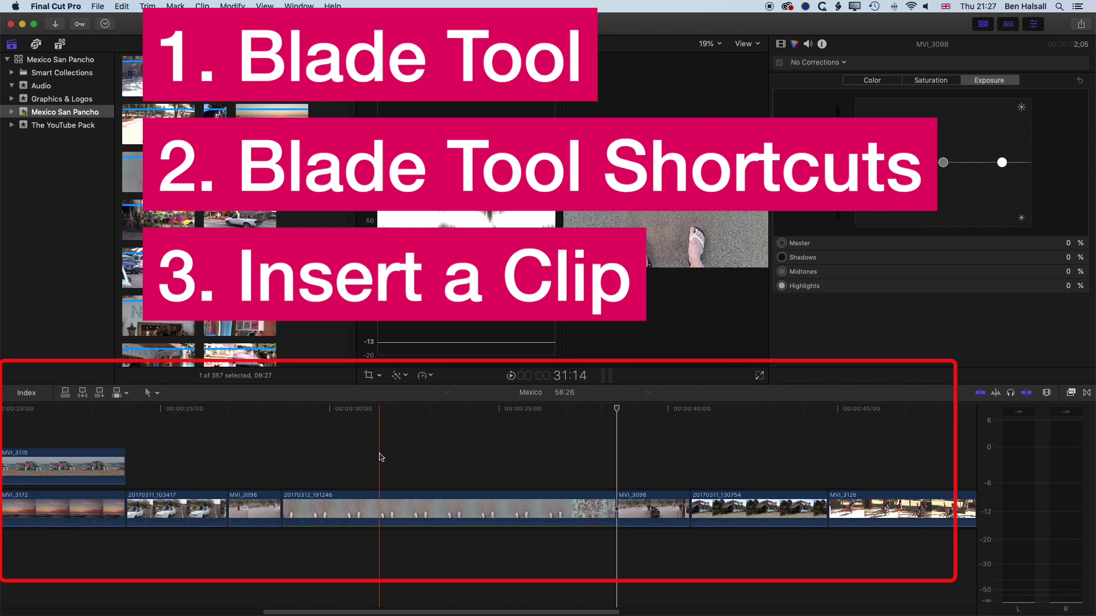
- Trim the end of the inserted 20170312_191246 clip to a duration of about 4:08
{"action": "left_click", "coordinate": [400, 508]}
{"action": "left_click_drag", "start_coordinate": [613, 504], "coordinate": [425, 505]}
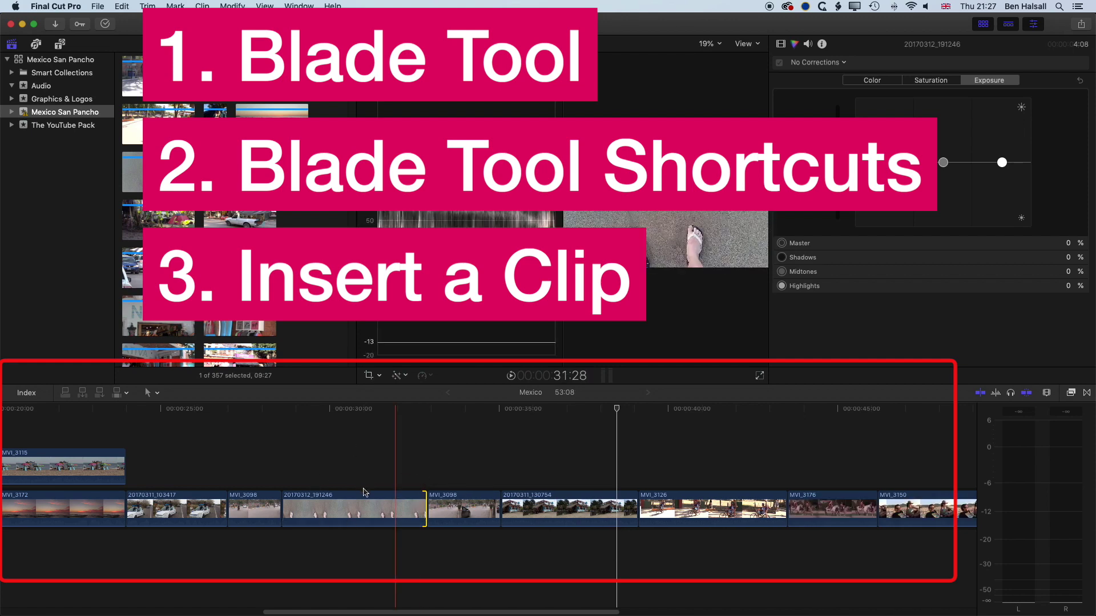
{"action": "left_click", "coordinate": [352, 502]}
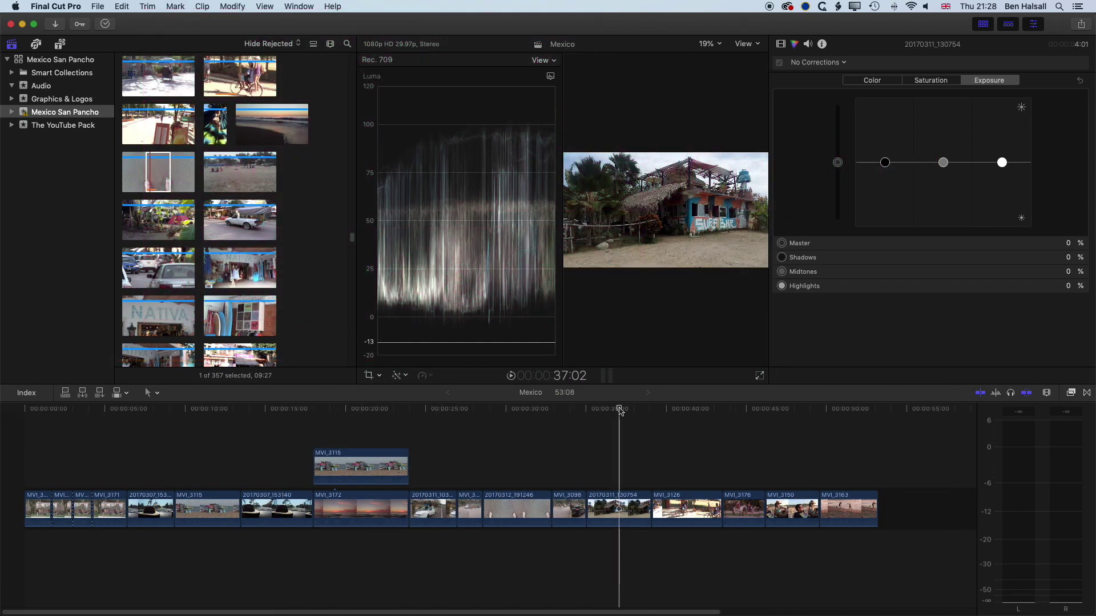
- Trim the end of clip 20170311_130754 to a duration of about 2:20 and extend the end of 20170312_191246 to about 7:17
{"action": "left_click", "coordinate": [620, 410]}
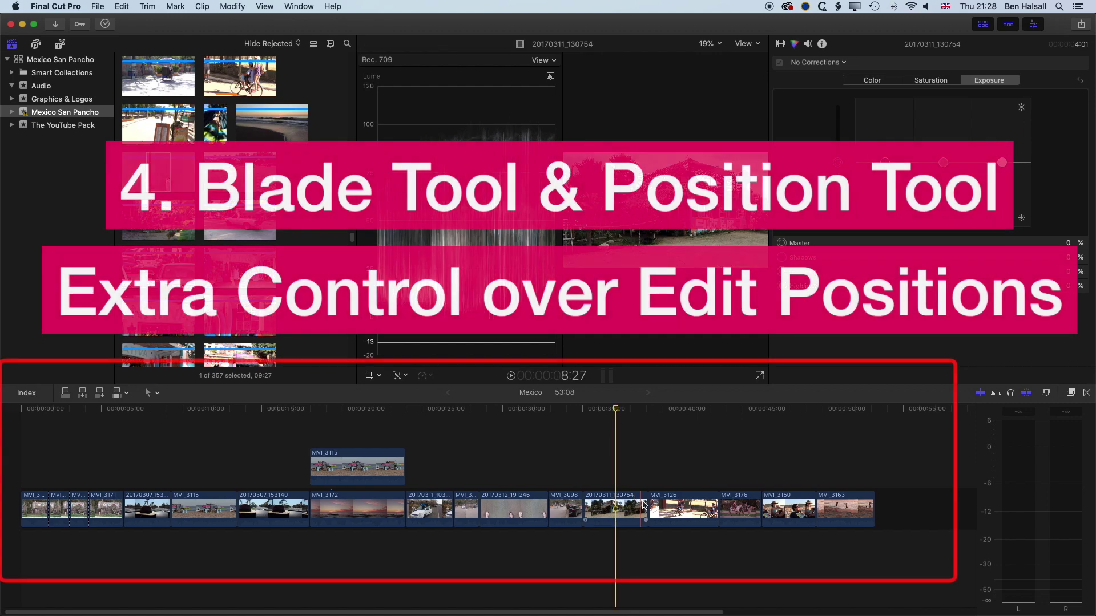
{"action": "left_click_drag", "start_coordinate": [644, 502], "coordinate": [618, 504]}
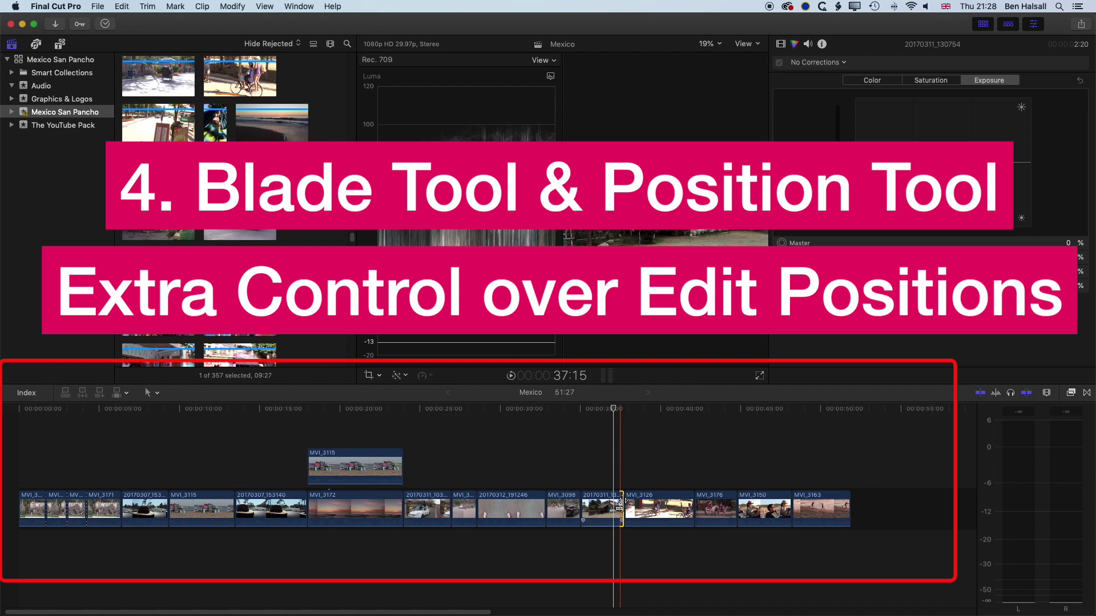
{"action": "left_click_drag", "start_coordinate": [542, 505], "coordinate": [591, 505]}
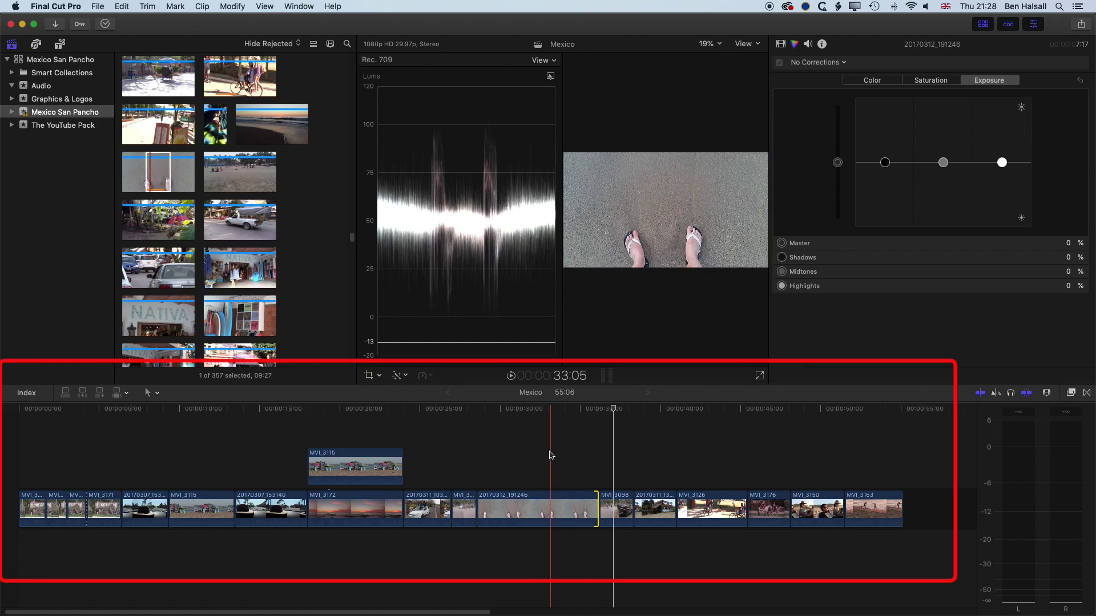
- Reorder the storyline by moving the second MVI_3098 part before 20170312_191246 and MVI_3126 directly in front of that MVI_3098 part
{"action": "left_click", "coordinate": [615, 507]}
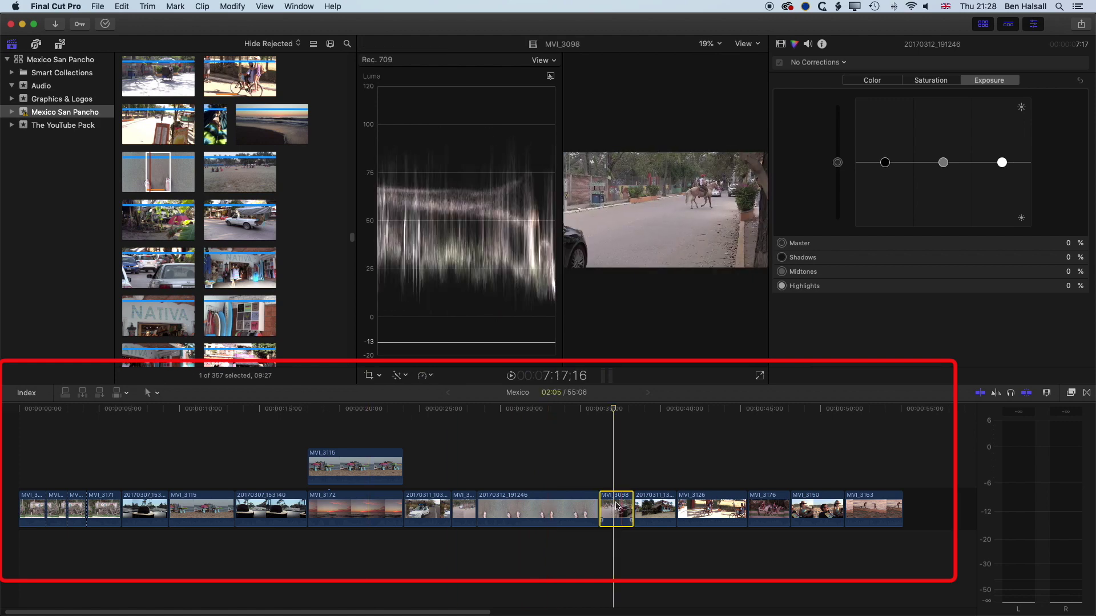
{"action": "left_click_drag", "start_coordinate": [616, 507], "coordinate": [491, 507]}
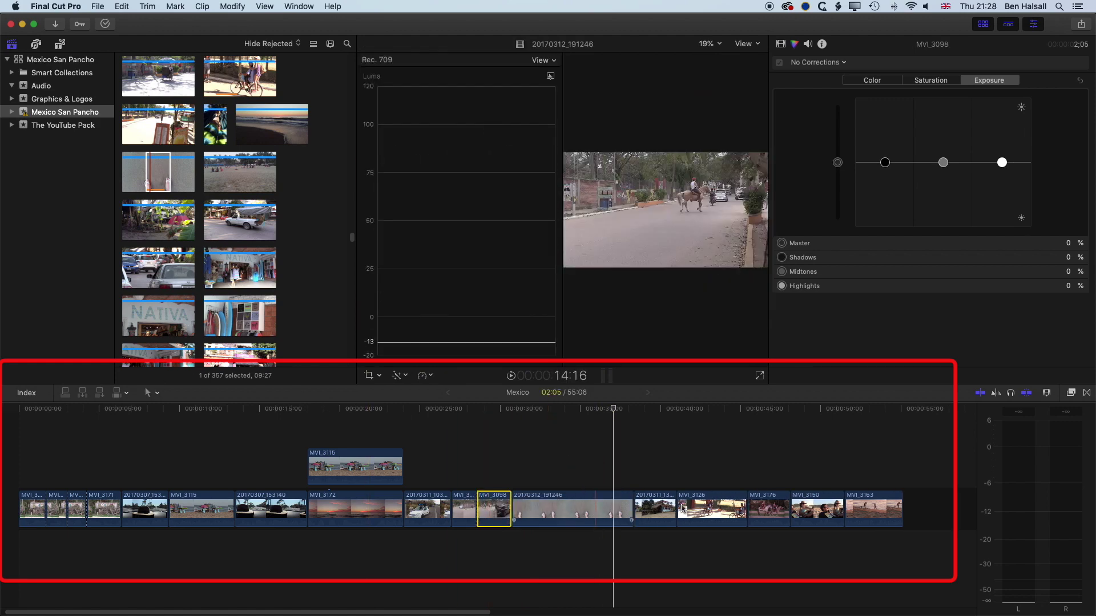
{"action": "left_click_drag", "start_coordinate": [651, 506], "coordinate": [483, 515]}
{"action": "key", "text": "super+7"}
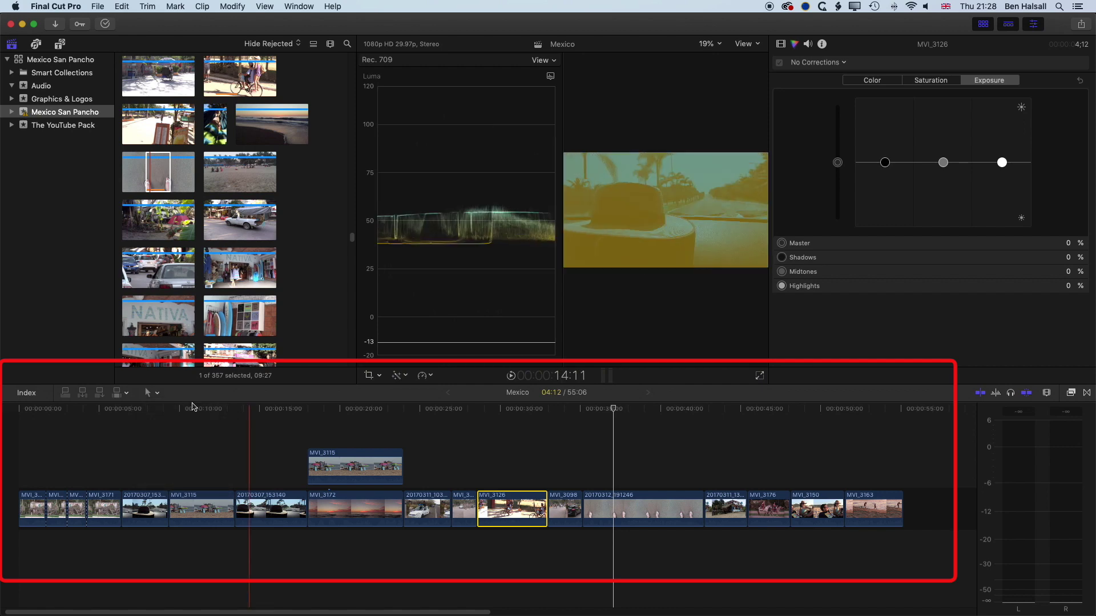
- With the Position tool, move clip 20170311_130754 onto the middle of 20170312_191246 so it overwrites that section
{"action": "left_click", "coordinate": [152, 392]}
{"action": "left_click", "coordinate": [165, 432]}
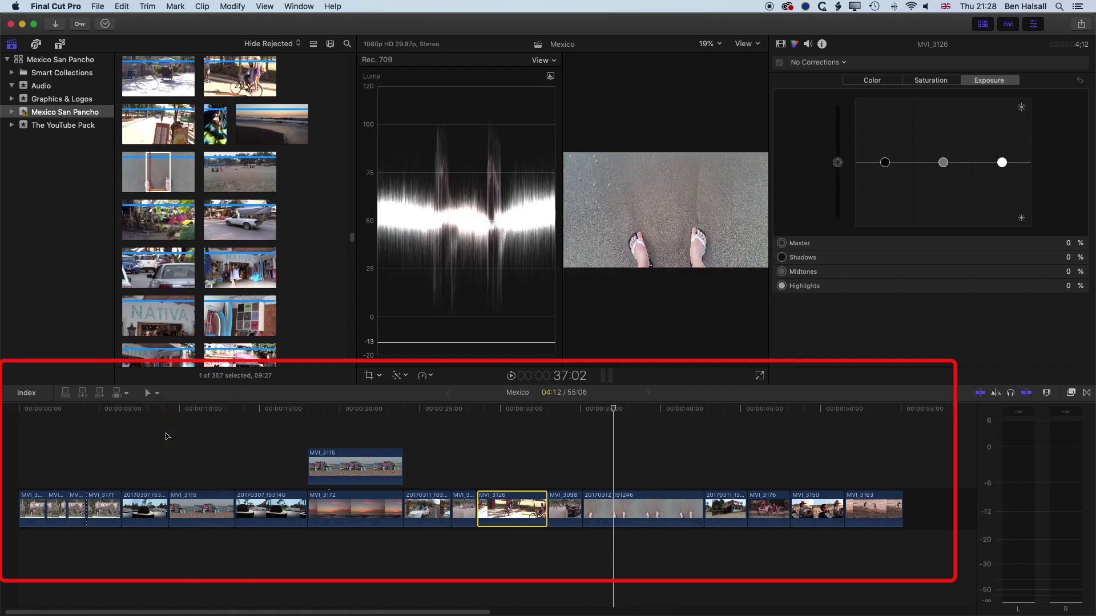
{"action": "left_click", "coordinate": [729, 505]}
{"action": "left_click_drag", "start_coordinate": [726, 510], "coordinate": [641, 508]}
{"action": "left_click_drag", "start_coordinate": [644, 509], "coordinate": [647, 509]}
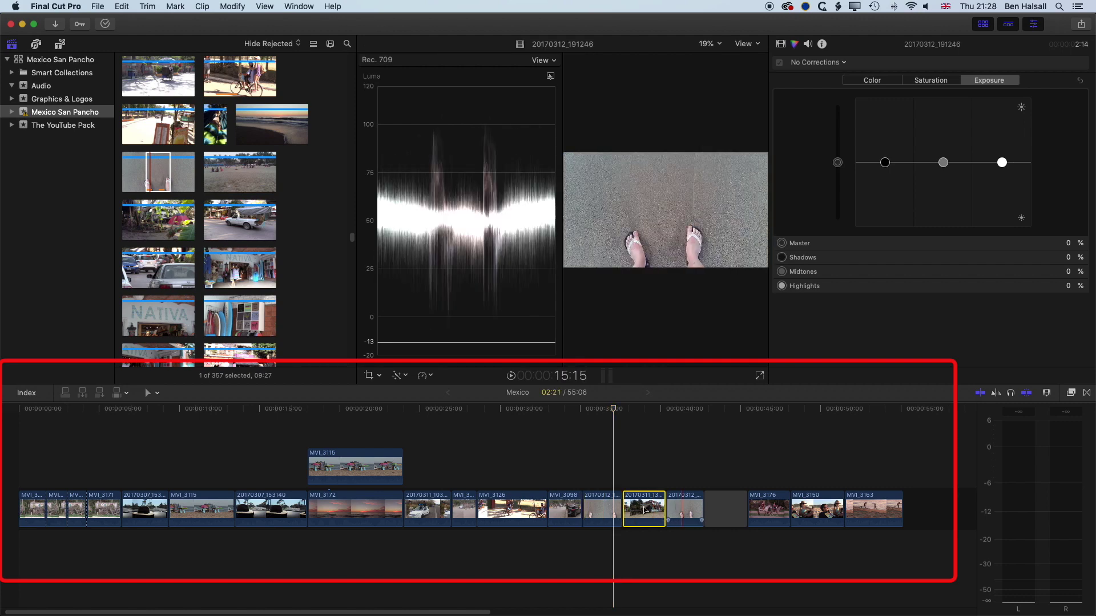
- Delete the gap clip between the second 20170312_191246 part and MVI_3176
{"action": "left_click", "coordinate": [678, 506]}
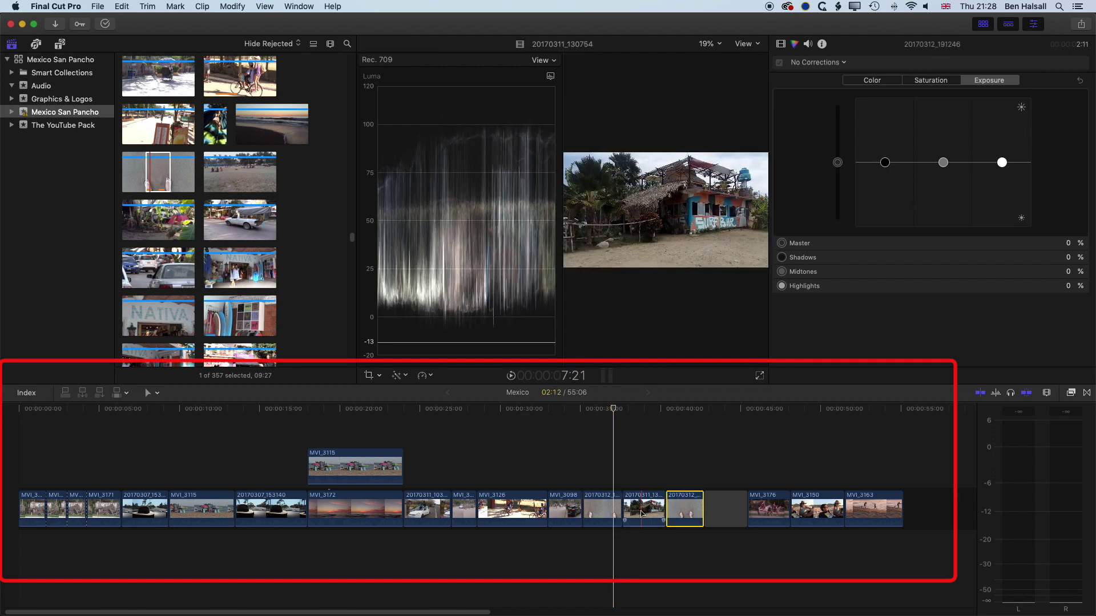
{"action": "left_click", "coordinate": [730, 515]}
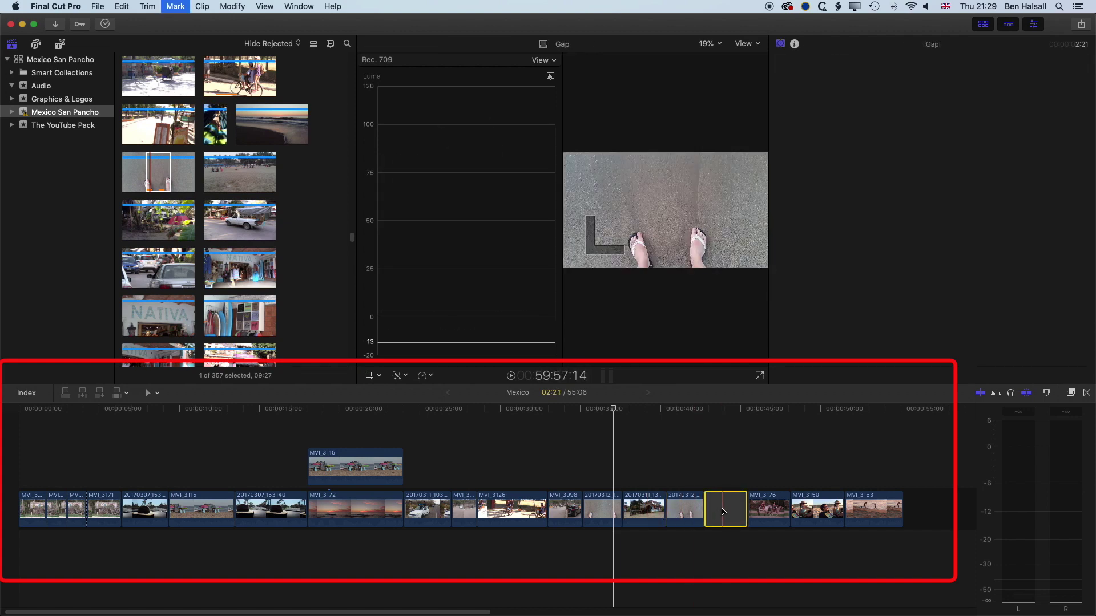
{"action": "key", "text": "BackSpace"}
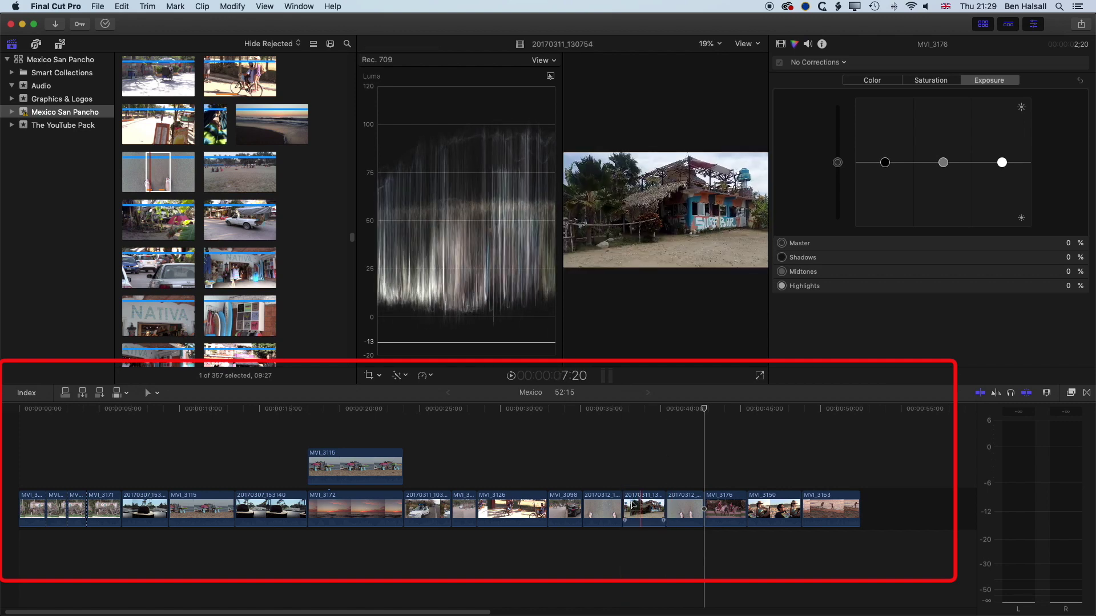
- Add bbc-051117-Big-Orchestral-Hip-Hop-Beat from the Audio event beneath the storyline, starting at the beginning of the Mexico timeline
{"action": "left_click", "coordinate": [61, 87]}
{"action": "left_click_drag", "start_coordinate": [164, 125], "coordinate": [22, 562]}
{"action": "key", "text": "super+7"}
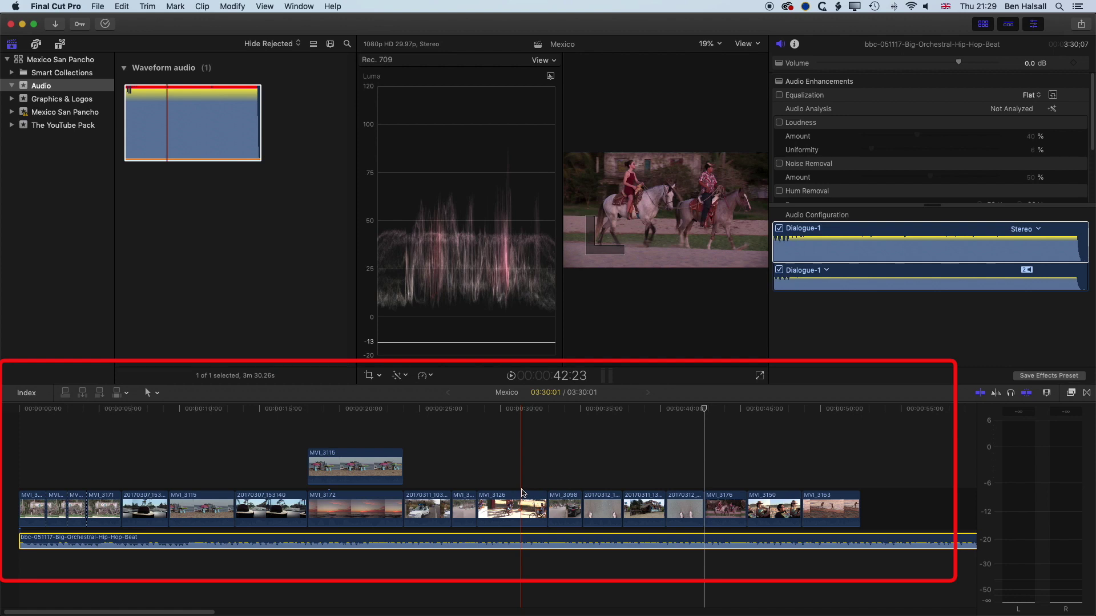
- Play the music over the MVI_3126 clip, place the playhead at about 30:09 and split MVI_3126 there
{"action": "scroll", "coordinate": [485, 474], "scroll_direction": "left", "scroll_amount": 1}
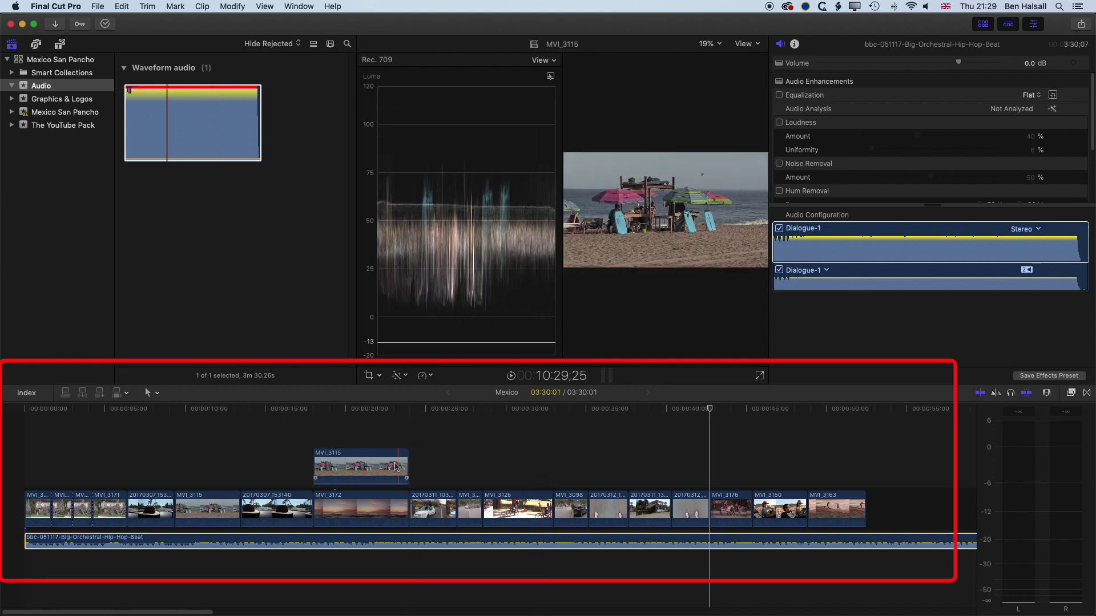
{"action": "scroll", "coordinate": [468, 480], "scroll_direction": "right", "scroll_amount": 1}
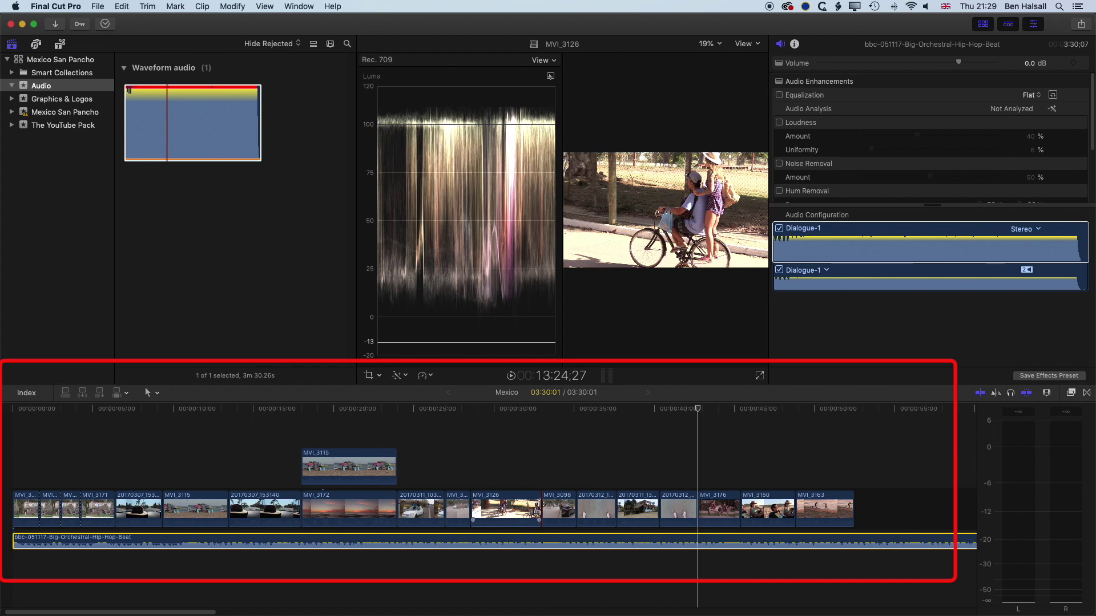
{"action": "key", "text": "super+equal"}
{"action": "key", "text": "super+equal"}
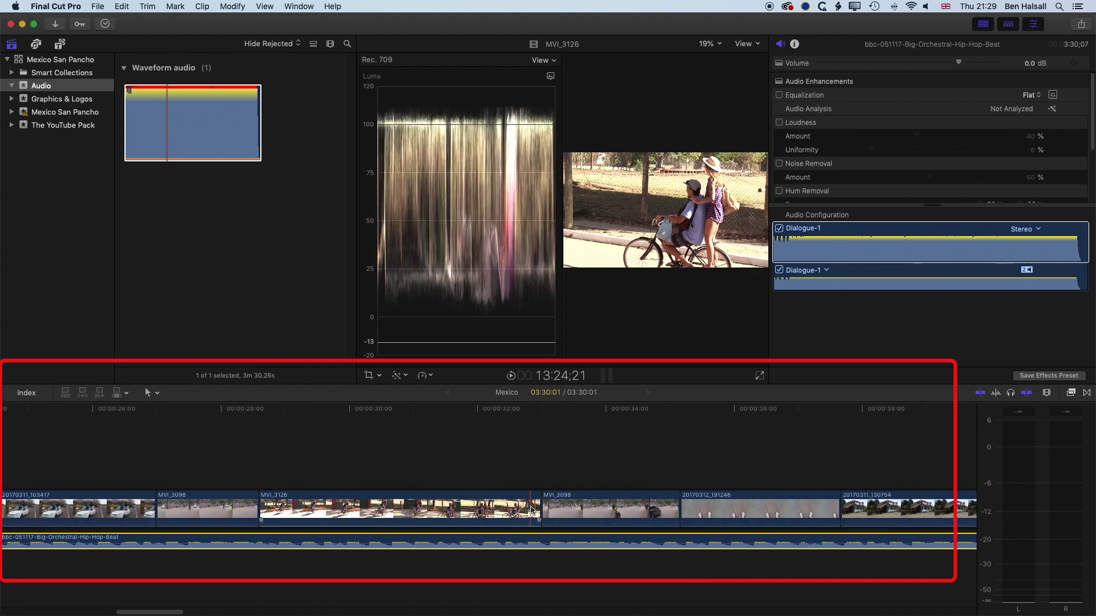
{"action": "scroll", "coordinate": [531, 510], "scroll_direction": "right", "scroll_amount": 1}
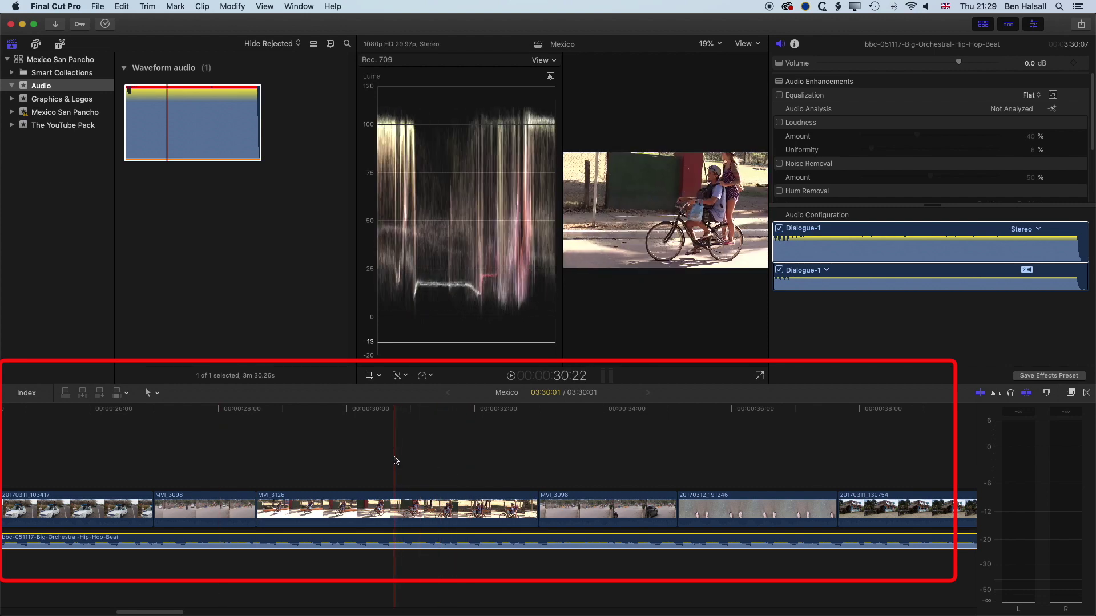
{"action": "key", "text": "space"}
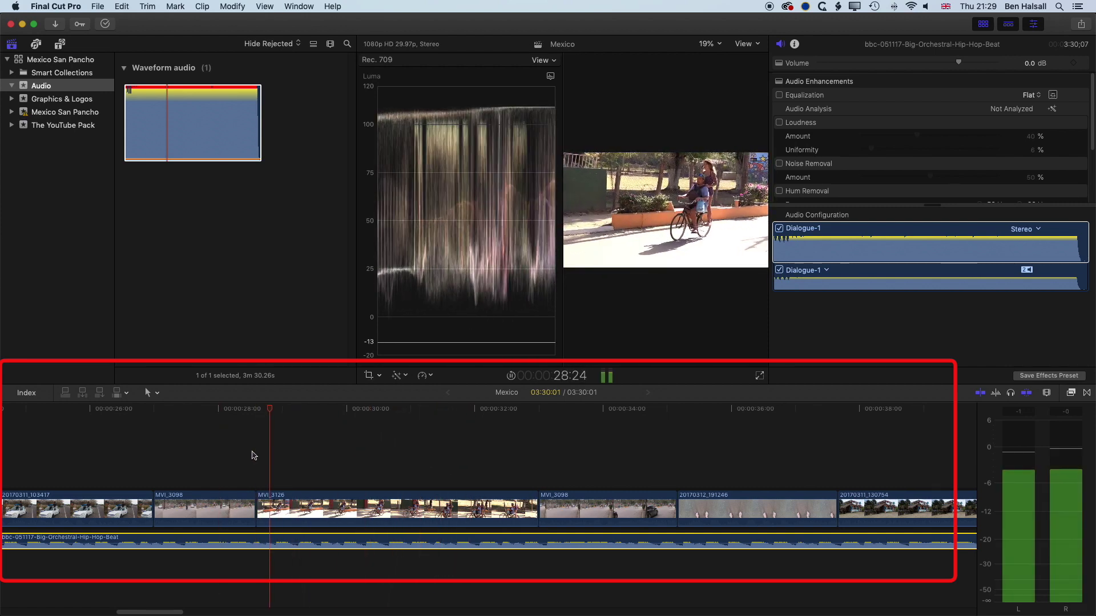
{"action": "key", "text": "space"}
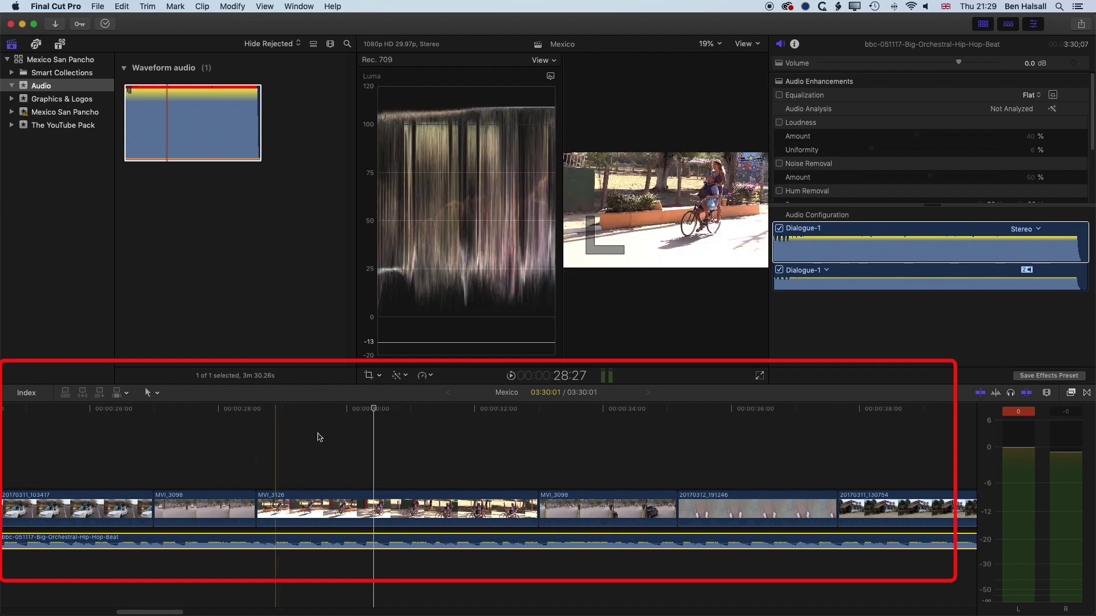
{"action": "left_click_drag", "start_coordinate": [375, 412], "coordinate": [367, 412]}
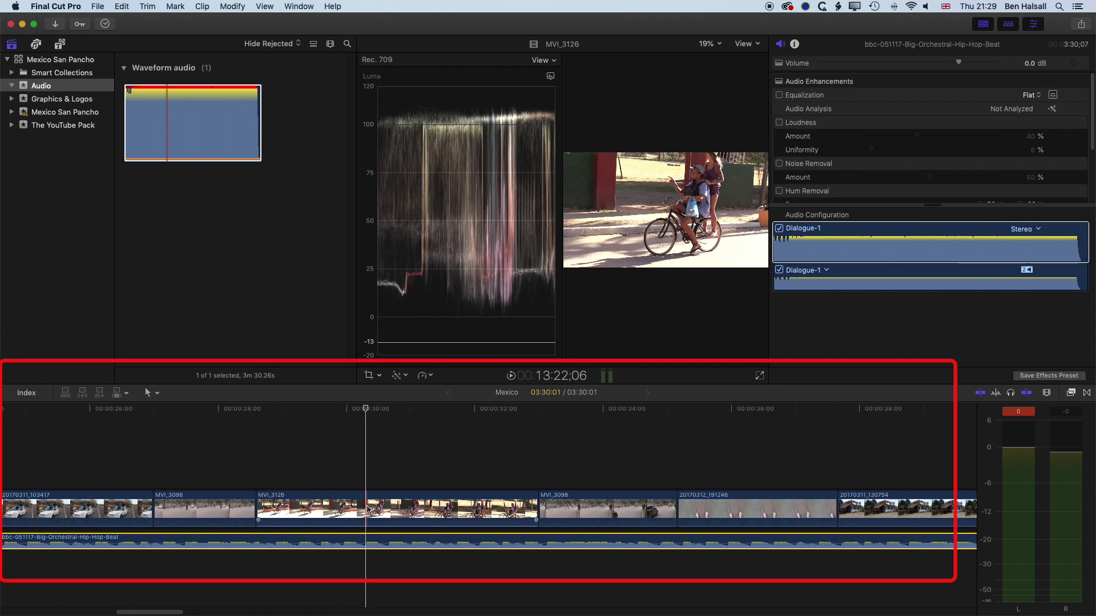
{"action": "key", "text": "super+b"}
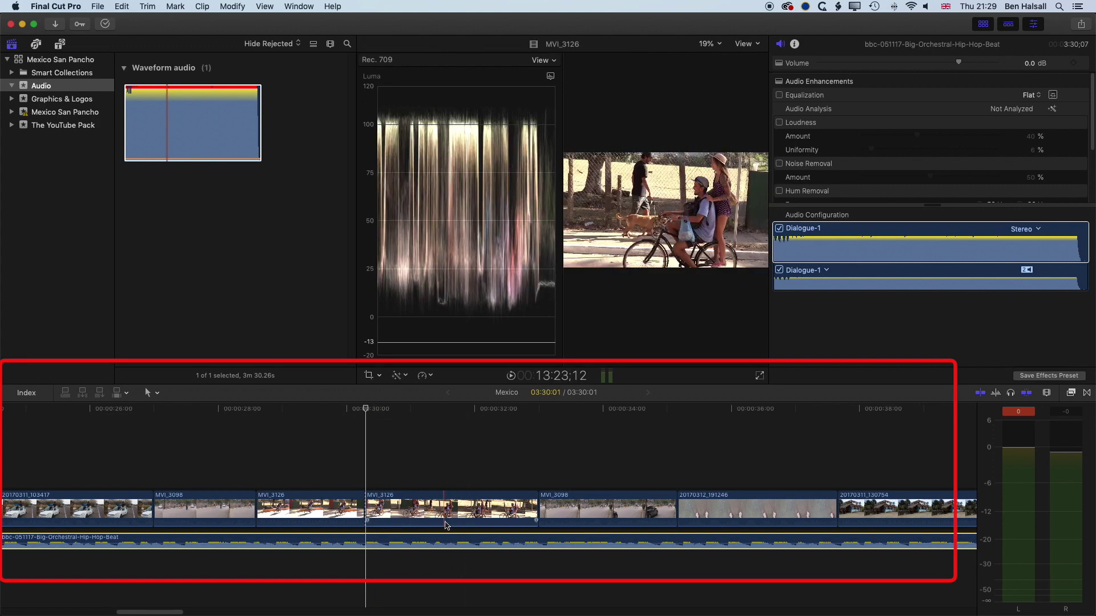
- Open a gap at the start of the second MVI_3126 part with the Position tool, and extend it to about 1:19 with Select
{"action": "left_click", "coordinate": [157, 393]}
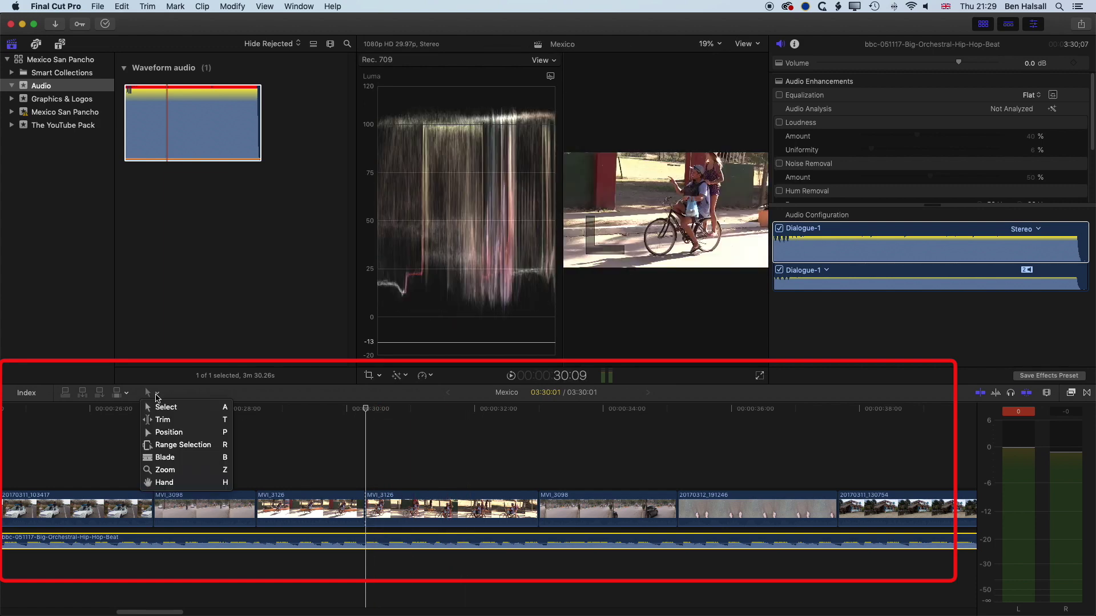
{"action": "left_click", "coordinate": [166, 432]}
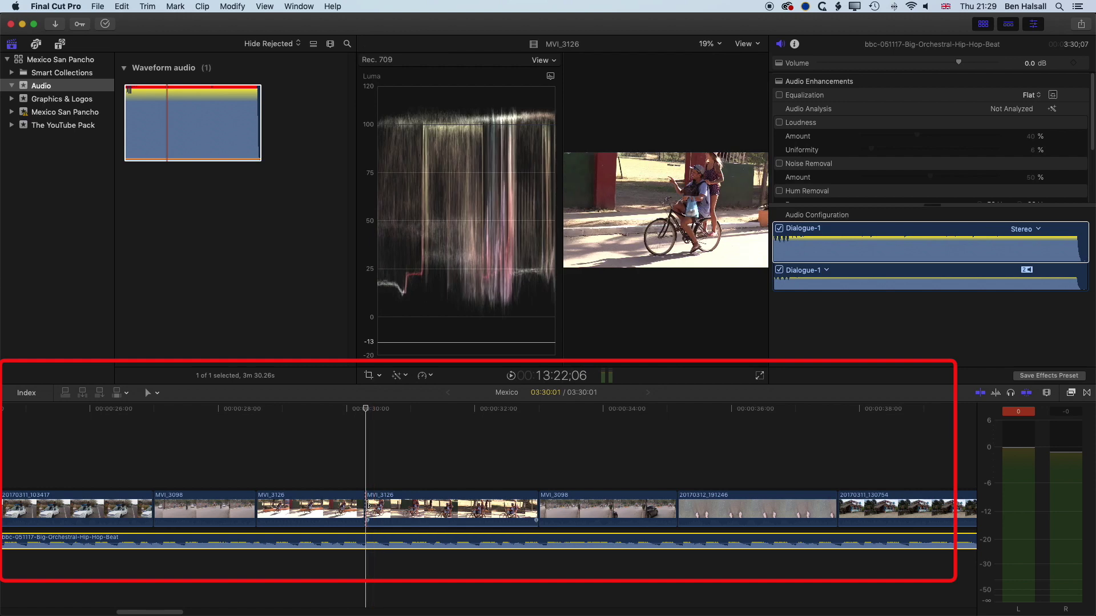
{"action": "left_click_drag", "start_coordinate": [368, 506], "coordinate": [371, 507]}
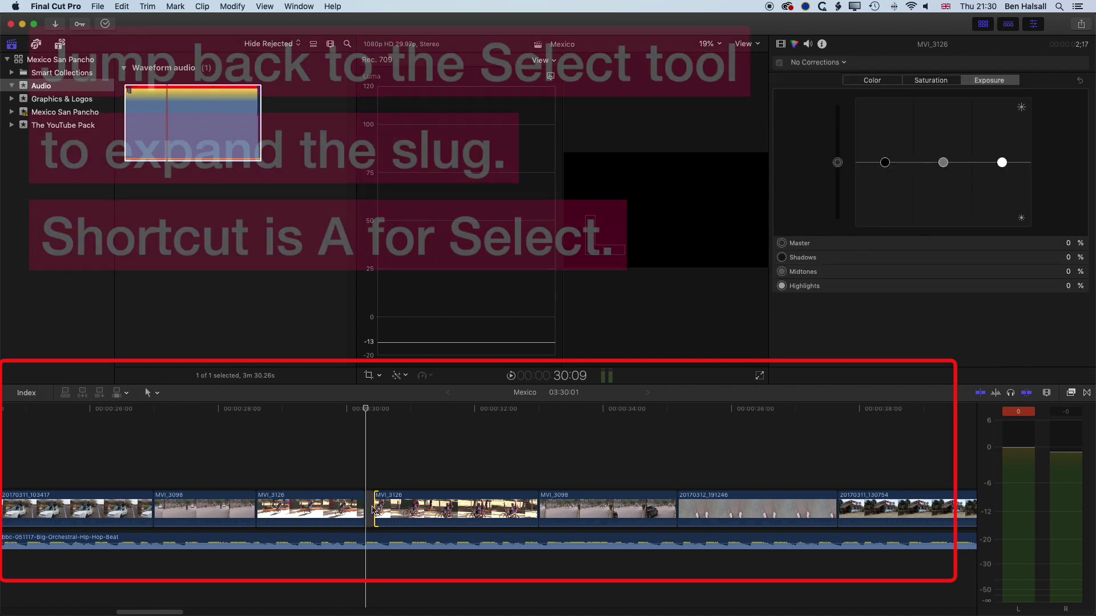
{"action": "left_click_drag", "start_coordinate": [372, 507], "coordinate": [466, 512]}
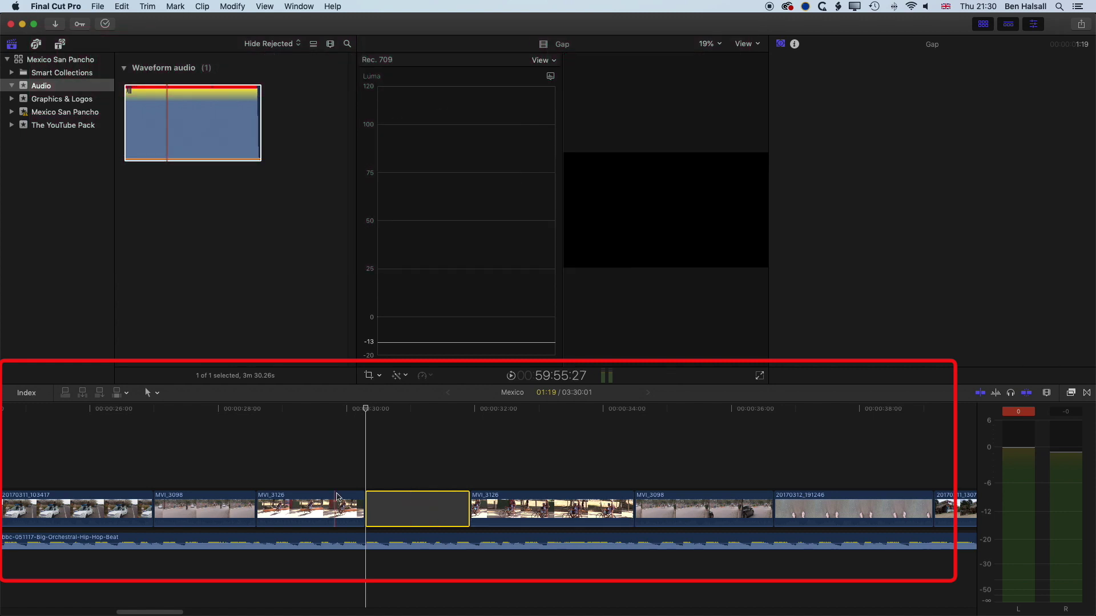
- Duplicate the MVI_3126, MVI_3098 and 20170312_191246 clips following the gap as connected clips above the second 20170312_191246 part and MVI_3176
{"action": "scroll", "coordinate": [571, 508], "scroll_direction": "right", "scroll_amount": 5}
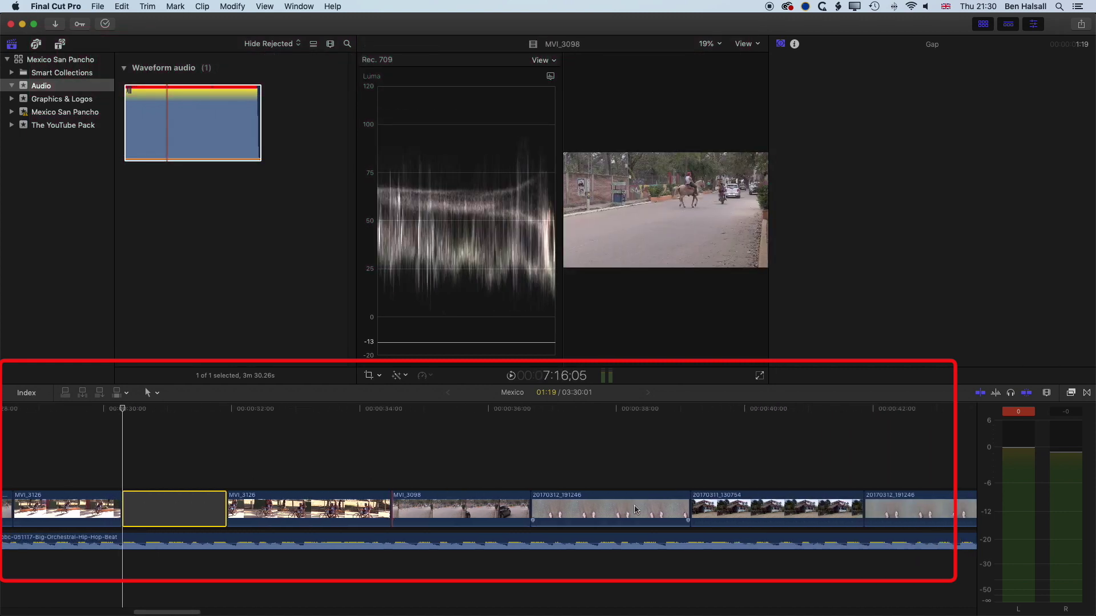
{"action": "key", "text": "super+minus"}
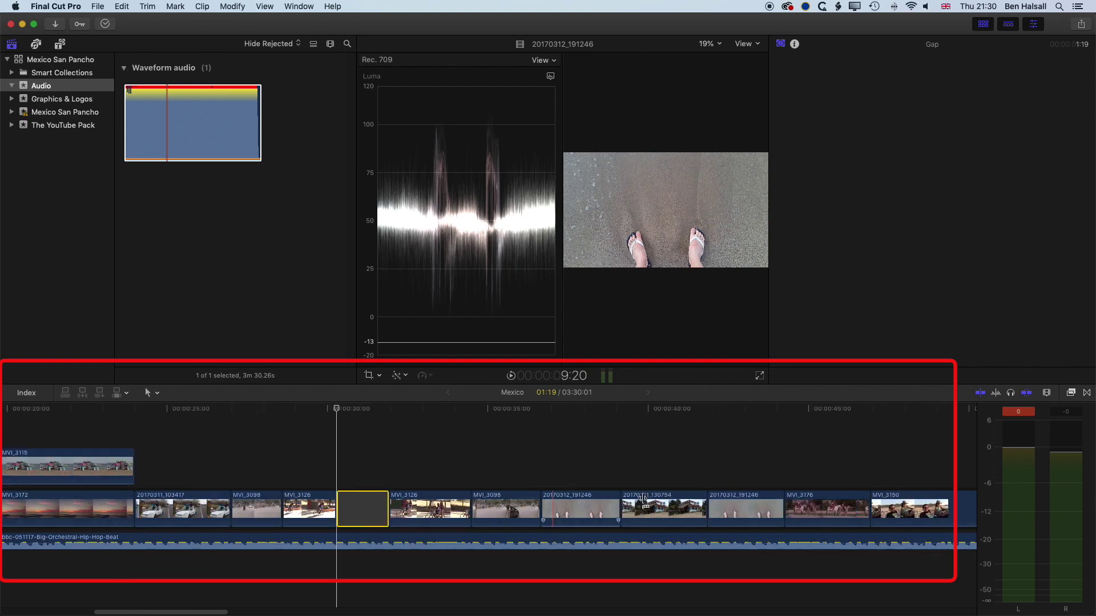
{"action": "left_click", "coordinate": [576, 508]}
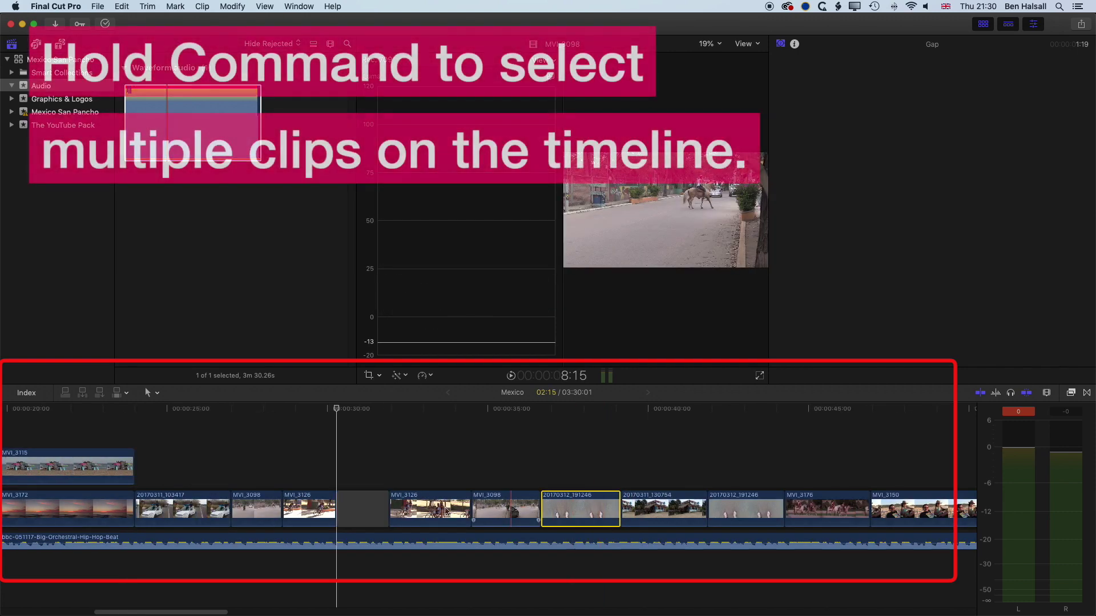
{"action": "left_click", "coordinate": [505, 510], "text": "super"}
{"action": "left_click", "coordinate": [438, 511], "text": "super"}
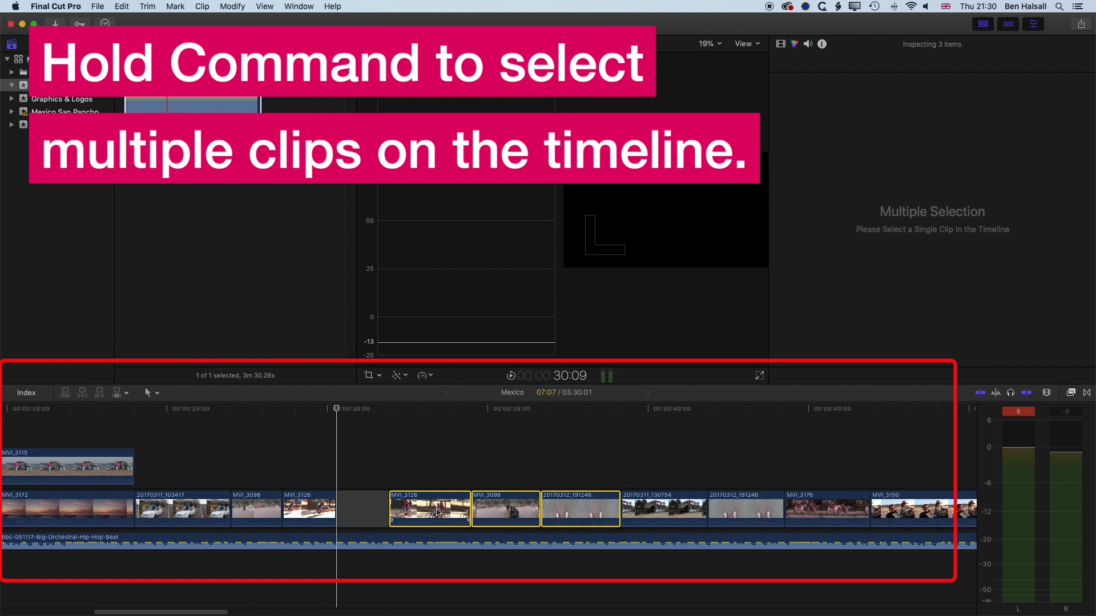
{"action": "left_click_drag", "start_coordinate": [438, 512], "coordinate": [775, 465]}
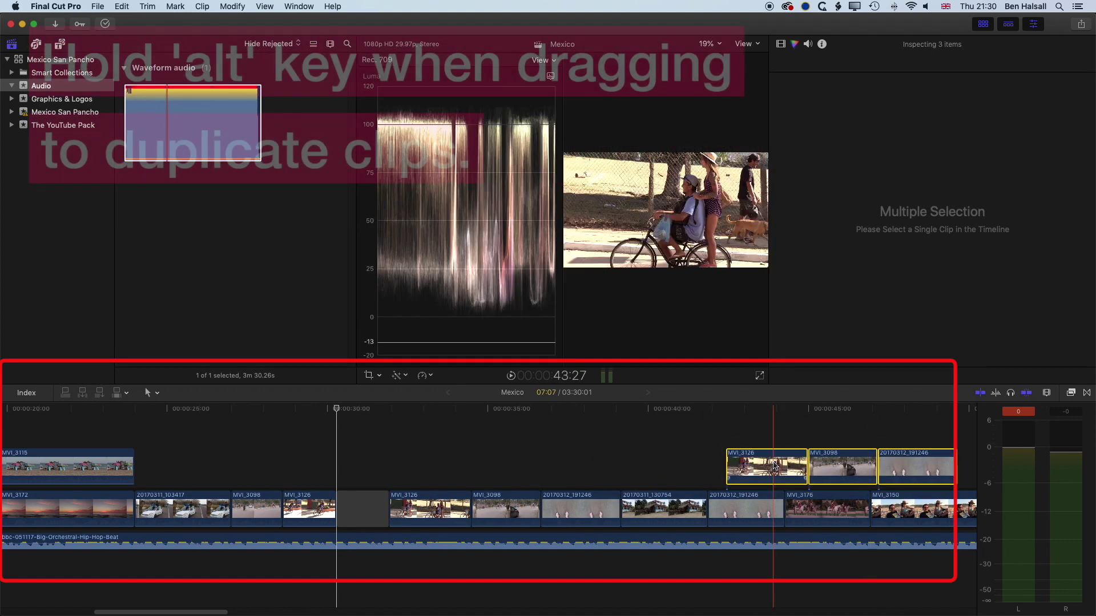
- Create a storyline from the three selected connected clips MVI_3126, MVI_3098 and 20170312_191246
{"action": "scroll", "coordinate": [690, 465], "scroll_direction": "right", "scroll_amount": 5}
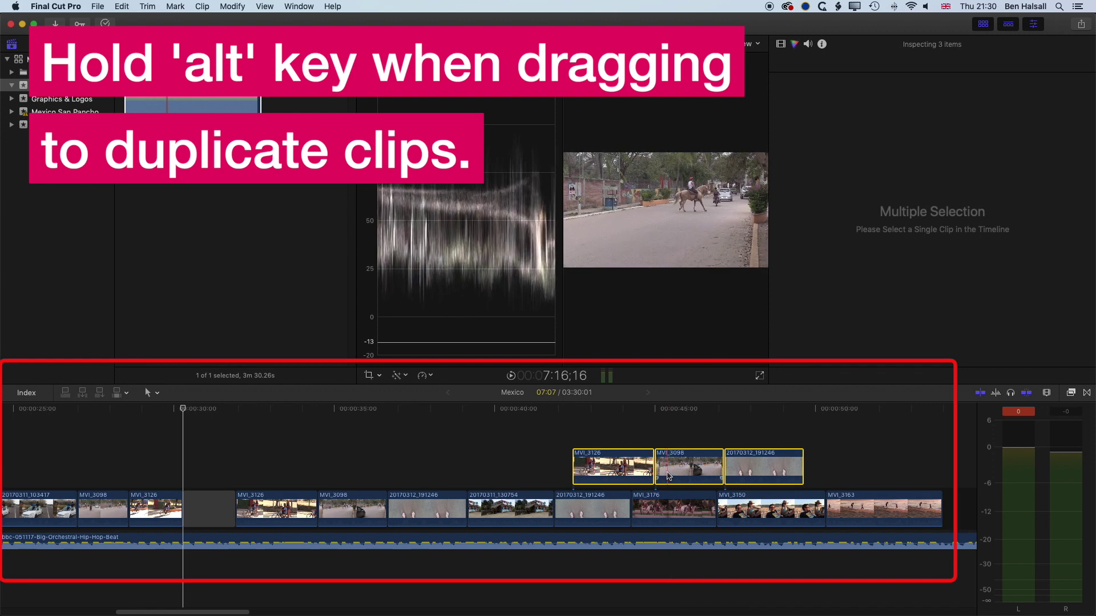
{"action": "scroll", "coordinate": [669, 476], "scroll_direction": "right", "scroll_amount": 1}
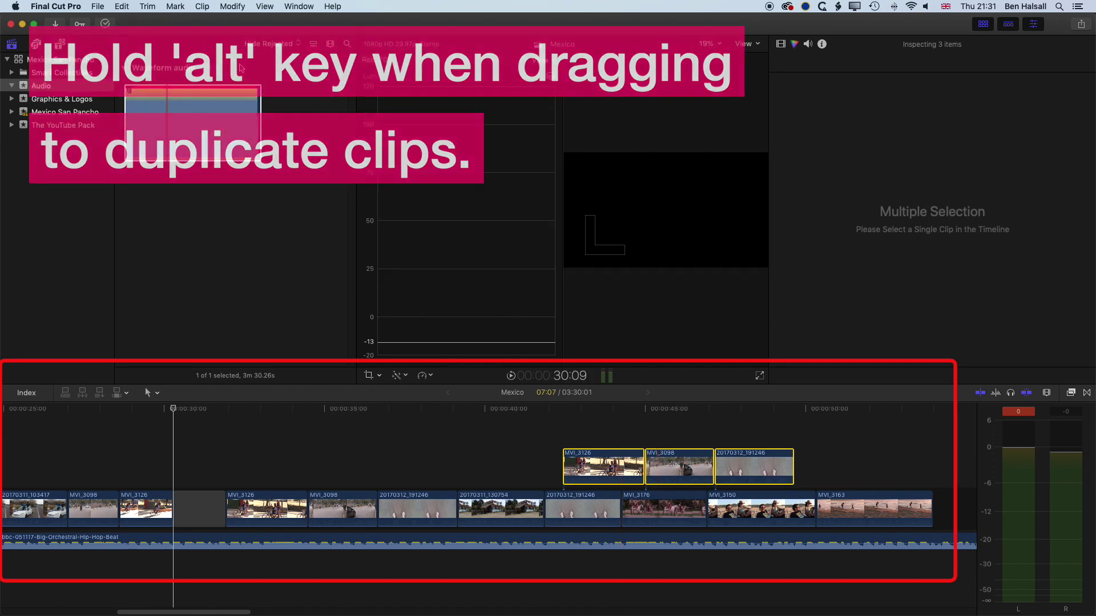
{"action": "left_click", "coordinate": [209, 8]}
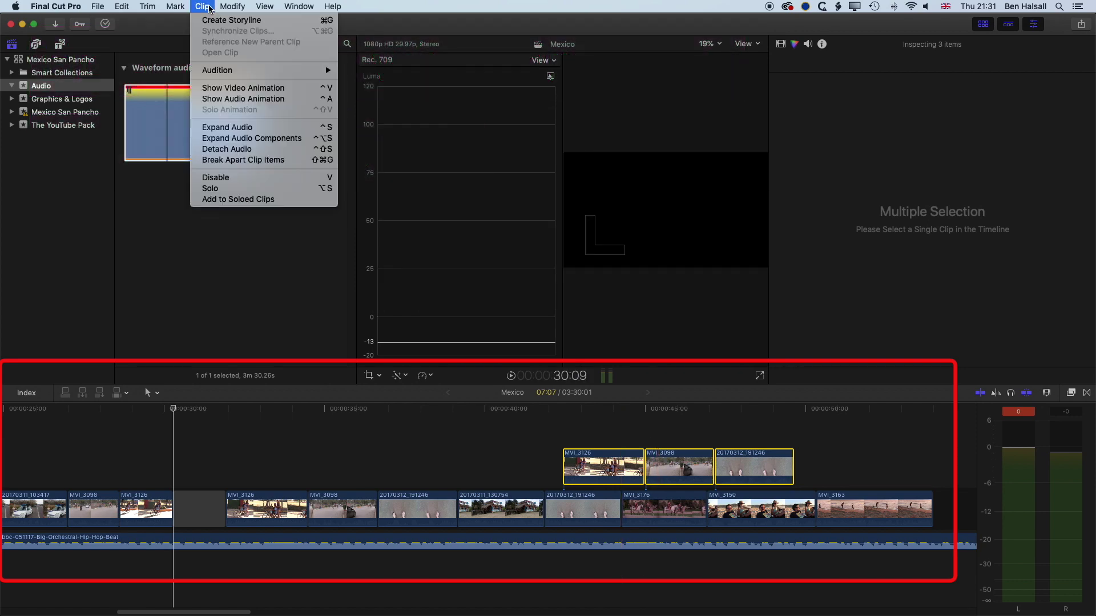
{"action": "left_click", "coordinate": [327, 23]}
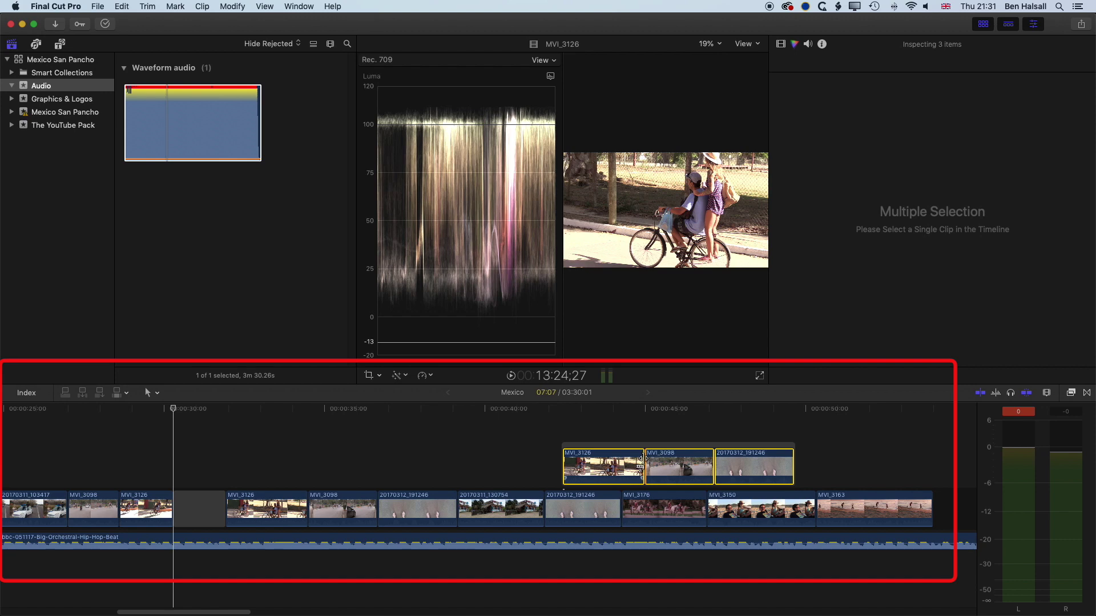
- Open a gap between MVI_3126 and MVI_3098 in the connected storyline with the Position tool, and extend it to 2:20 with Select
{"action": "left_click", "coordinate": [151, 393]}
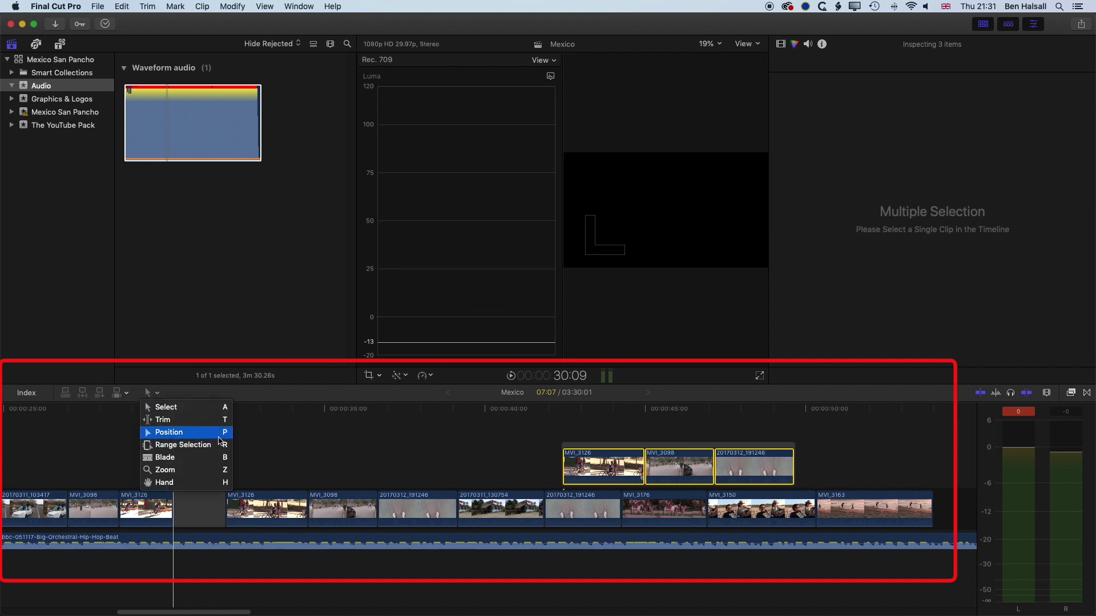
{"action": "left_click", "coordinate": [223, 434]}
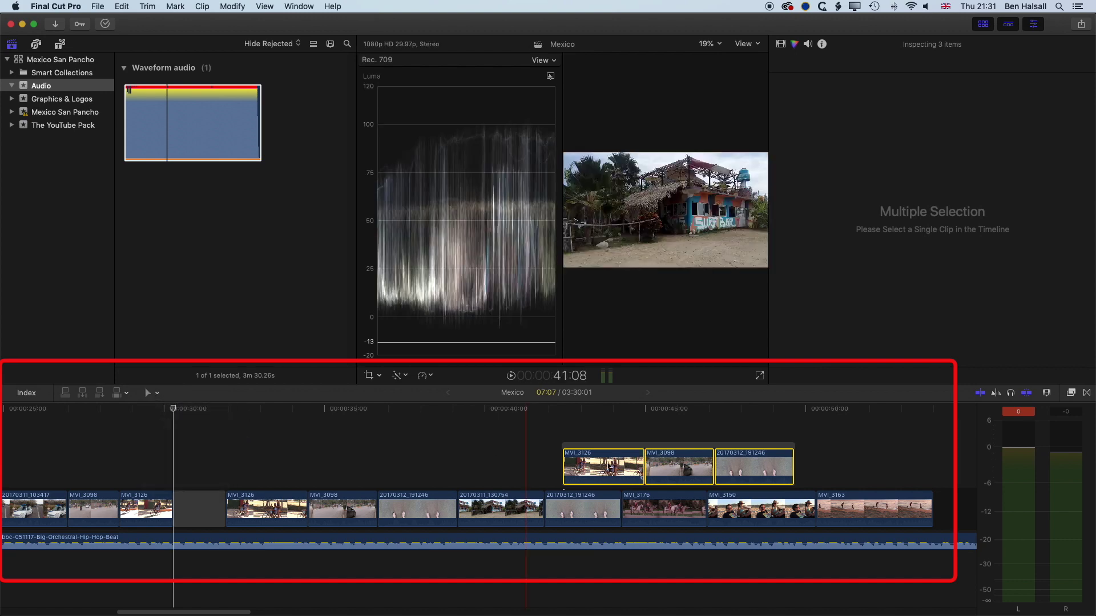
{"action": "left_click_drag", "start_coordinate": [643, 460], "coordinate": [703, 465]}
{"action": "key", "text": "a"}
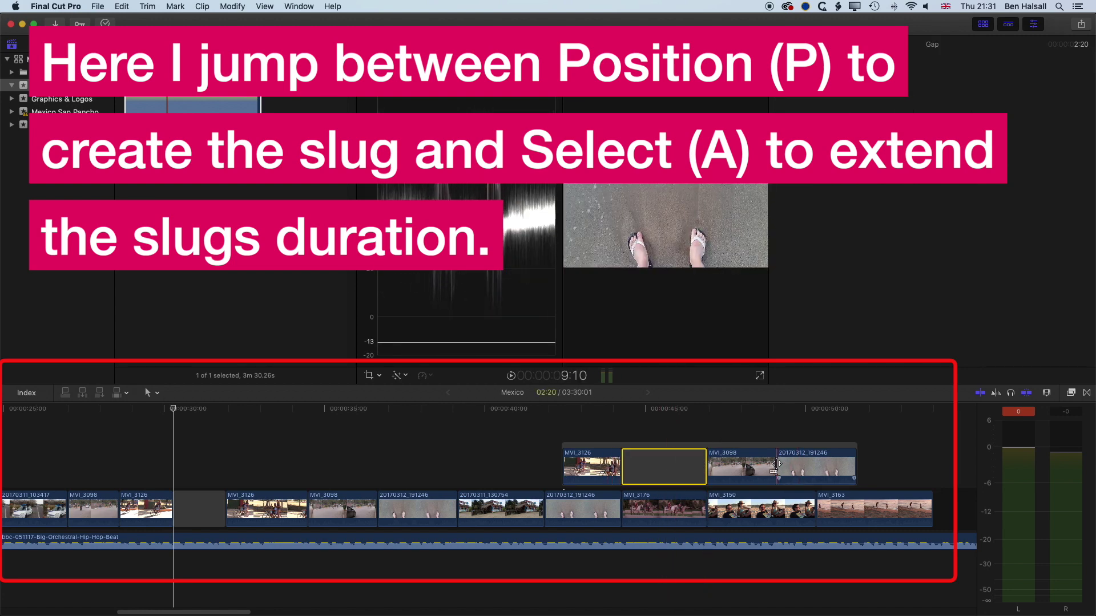
- Shorten the end of MVI_3098 in the connected storyline and open a gap of 1:21 before 20170312_191246
{"action": "left_click_drag", "start_coordinate": [776, 464], "coordinate": [762, 463]}
{"action": "key", "text": "a"}
{"action": "left_click", "coordinate": [773, 463]}
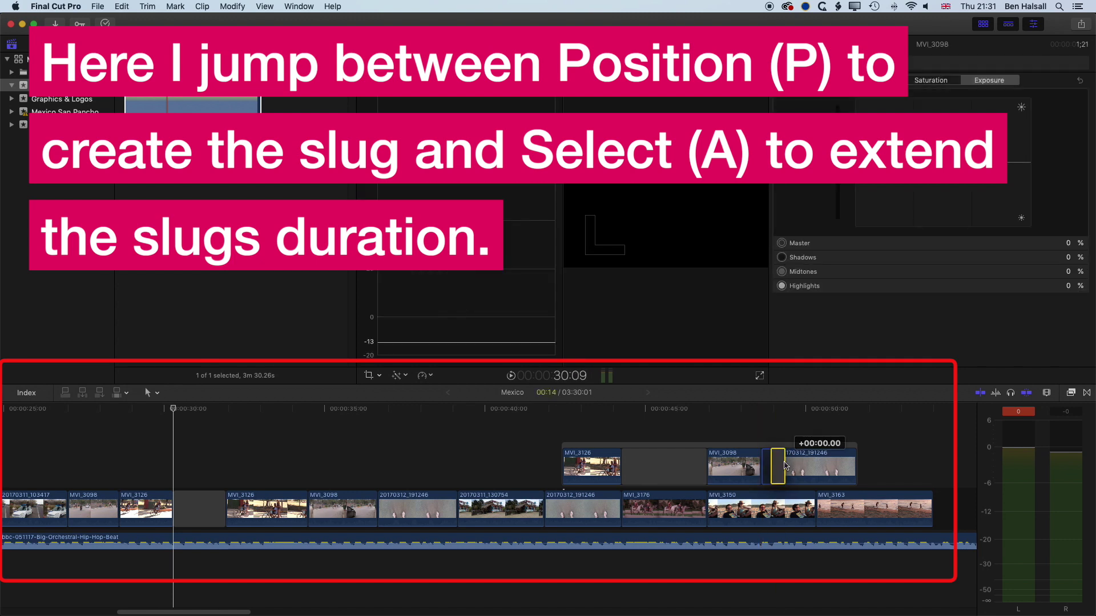
{"action": "left_click_drag", "start_coordinate": [773, 463], "coordinate": [813, 464]}
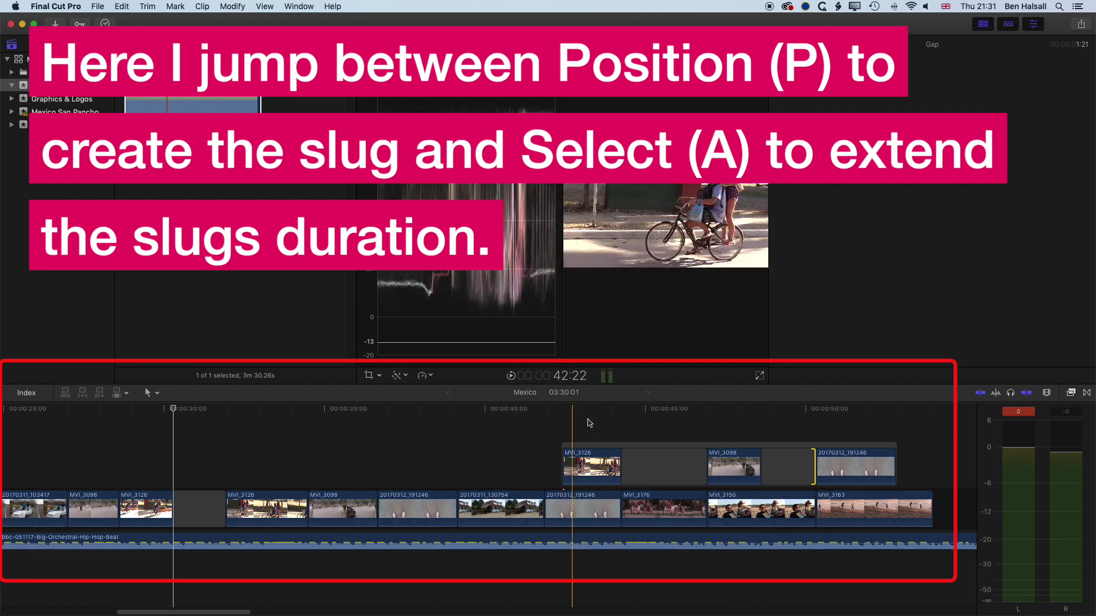
- Move the whole connected storyline earlier so that it starts with the second 20170312_191246 part in the primary storyline
{"action": "left_click", "coordinate": [669, 446]}
{"action": "mouse_move", "coordinate": [669, 446]}
{"action": "left_mouse_down"}
{"action": "mouse_move", "coordinate": [649, 447]}
{"action": "mouse_move", "coordinate": [694, 448]}
{"action": "mouse_move", "coordinate": [643, 446]}
{"action": "mouse_move", "coordinate": [675, 447]}
{"action": "mouse_move", "coordinate": [661, 446]}
{"action": "left_mouse_up"}
{"action": "key", "text": "super+7"}
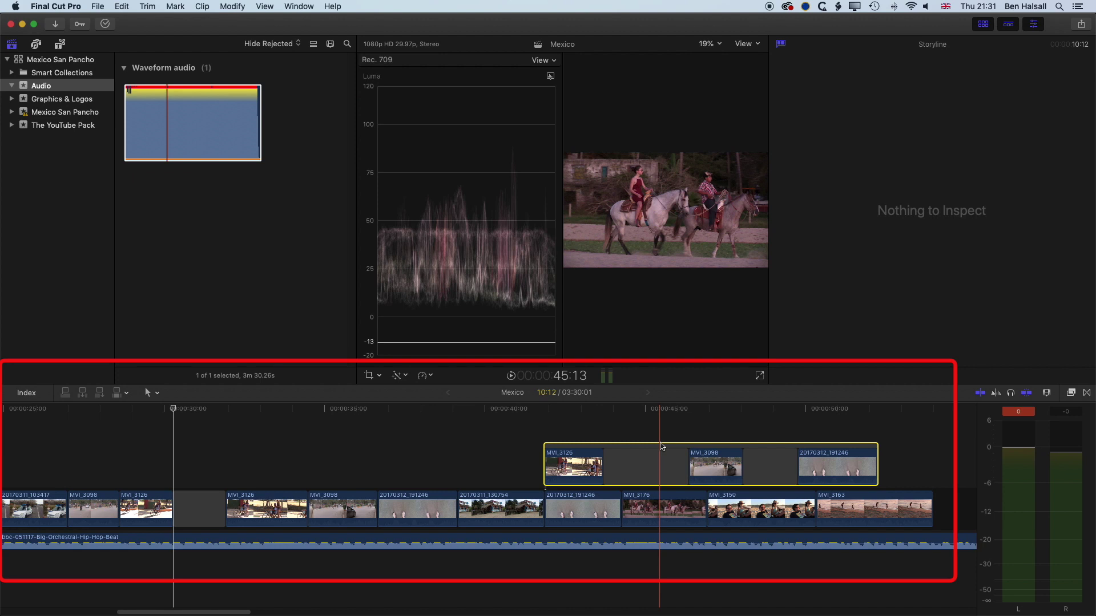
- Blade the trailing gap and the music at the end of MVI_3163, and delete everything after 54:00
{"action": "left_click", "coordinate": [905, 464]}
{"action": "key", "text": "super+6"}
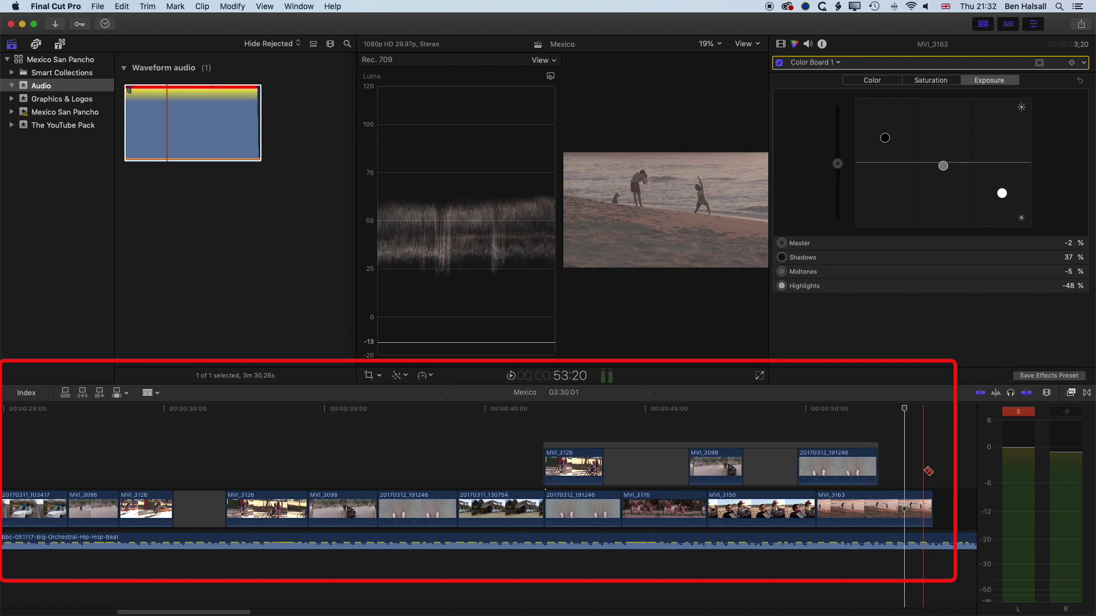
{"action": "key", "text": "a"}
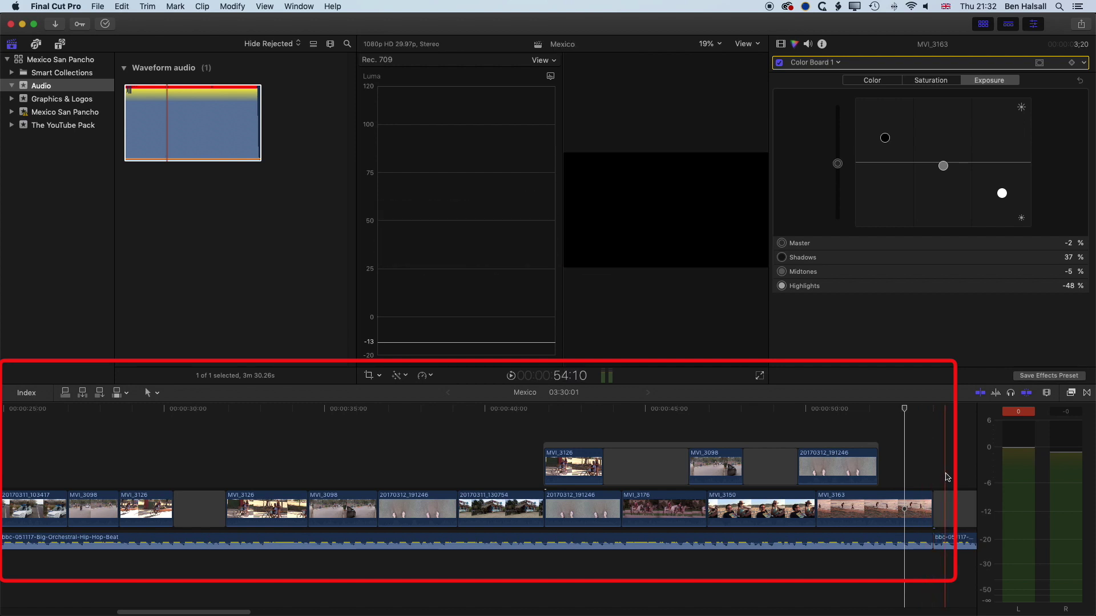
{"action": "left_click", "coordinate": [952, 578]}
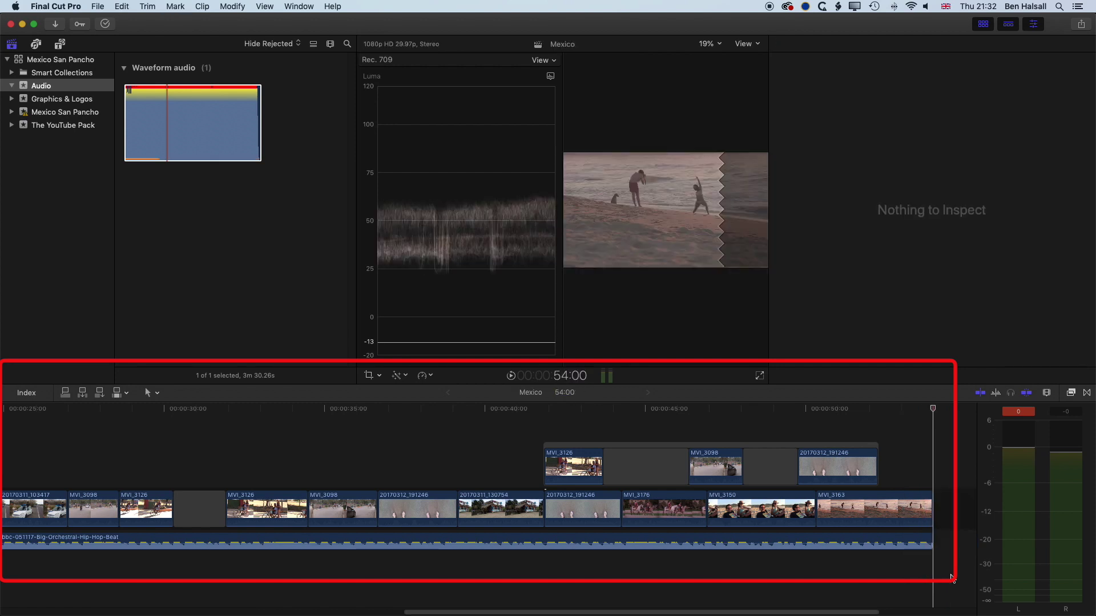
{"action": "key", "text": "shift+z"}
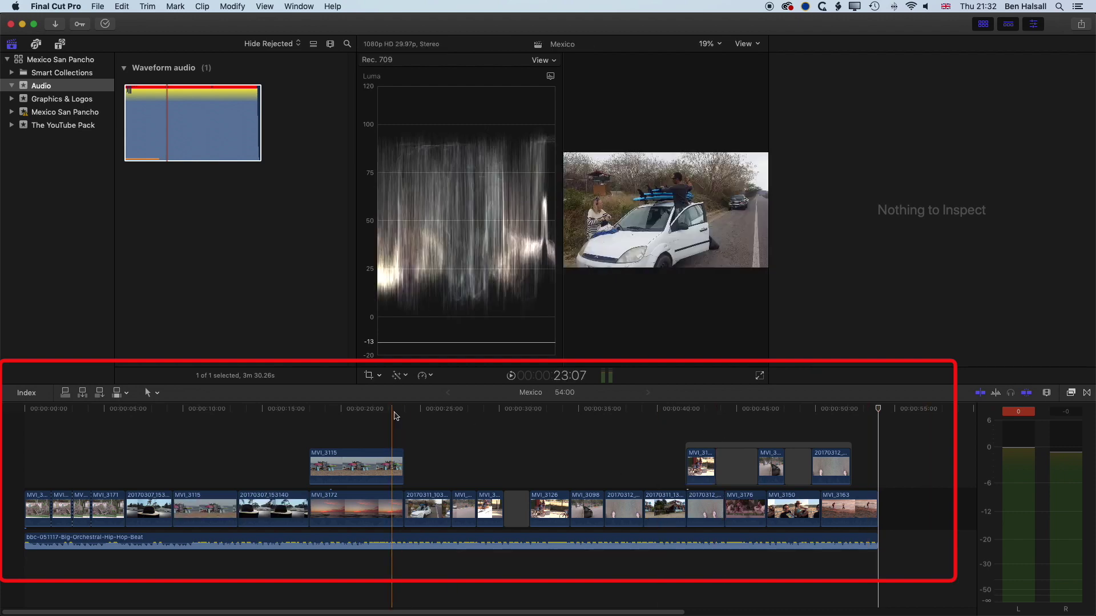
- Place the playhead at about 25:15, mark a range from the timeline's start to that point, and play part of it
{"action": "left_click", "coordinate": [428, 409]}
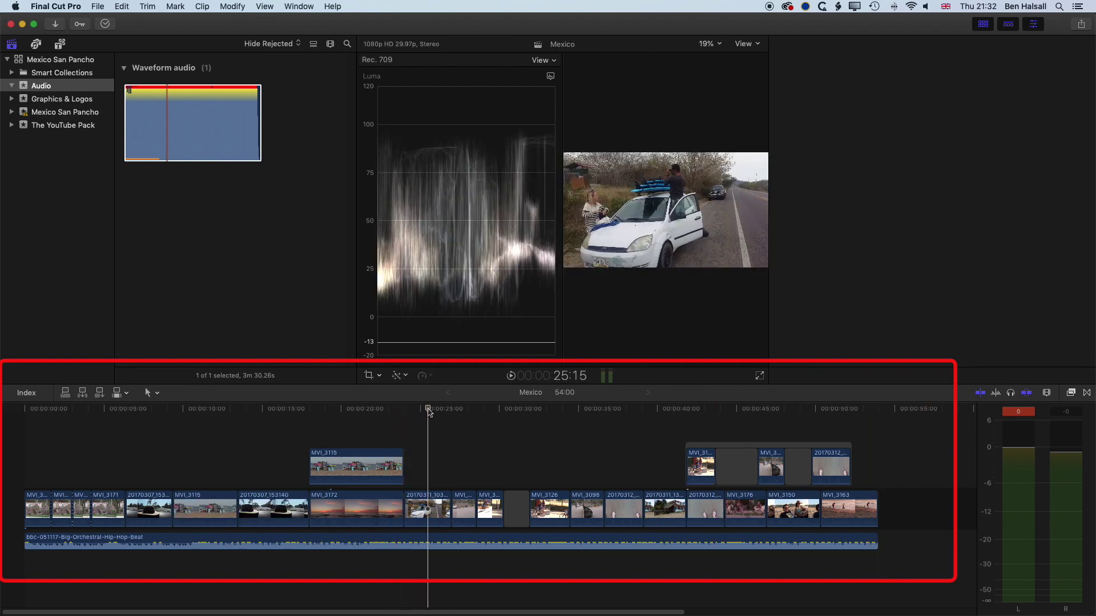
{"action": "key", "text": "super+6"}
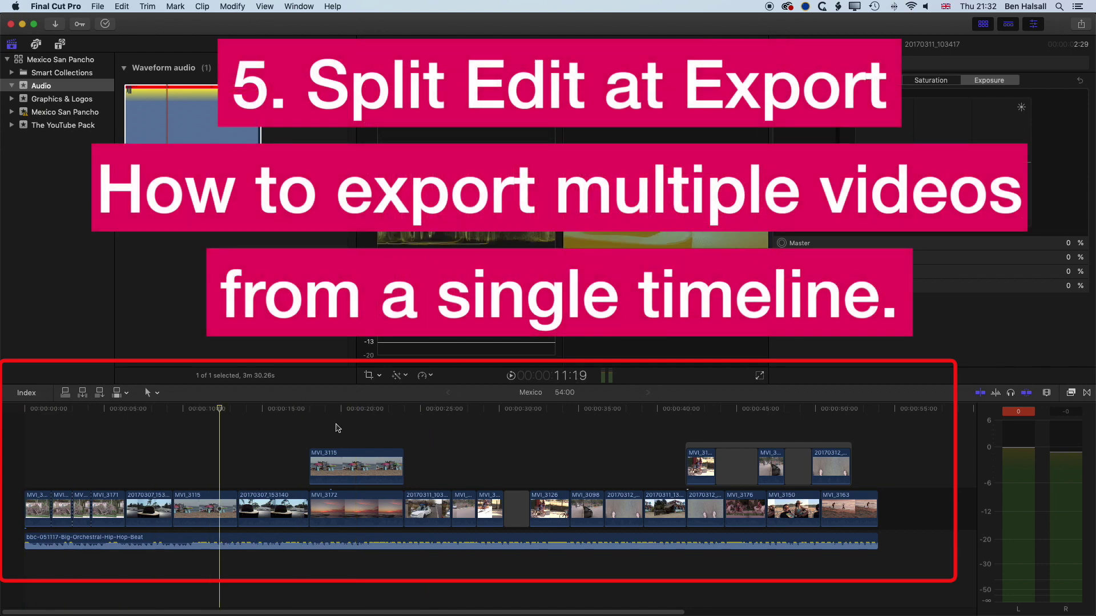
{"action": "left_click", "coordinate": [429, 431]}
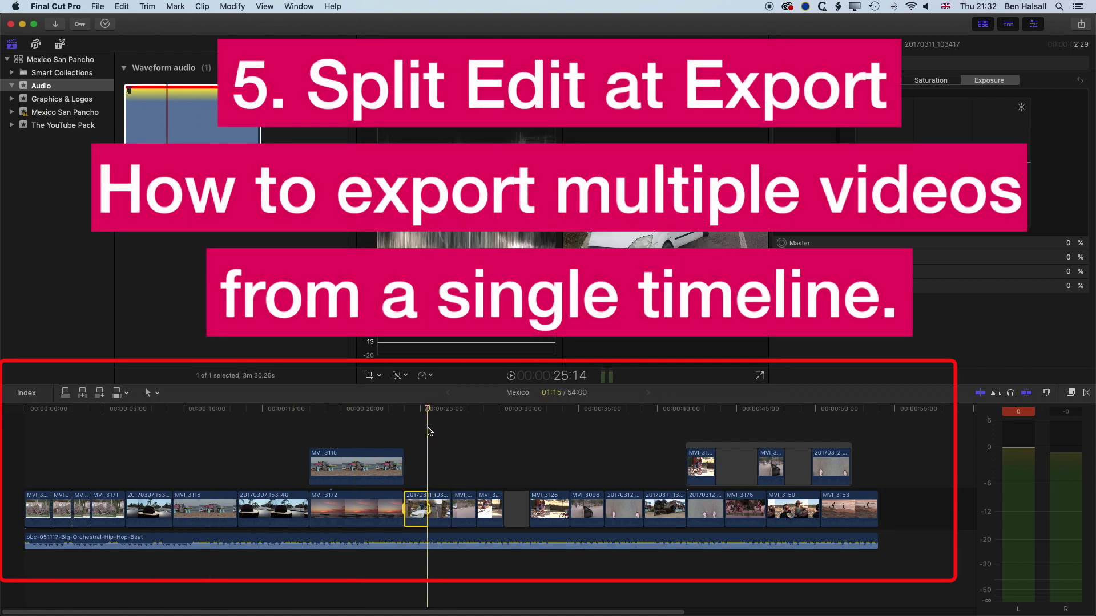
{"action": "left_click_drag", "start_coordinate": [429, 413], "coordinate": [15, 401]}
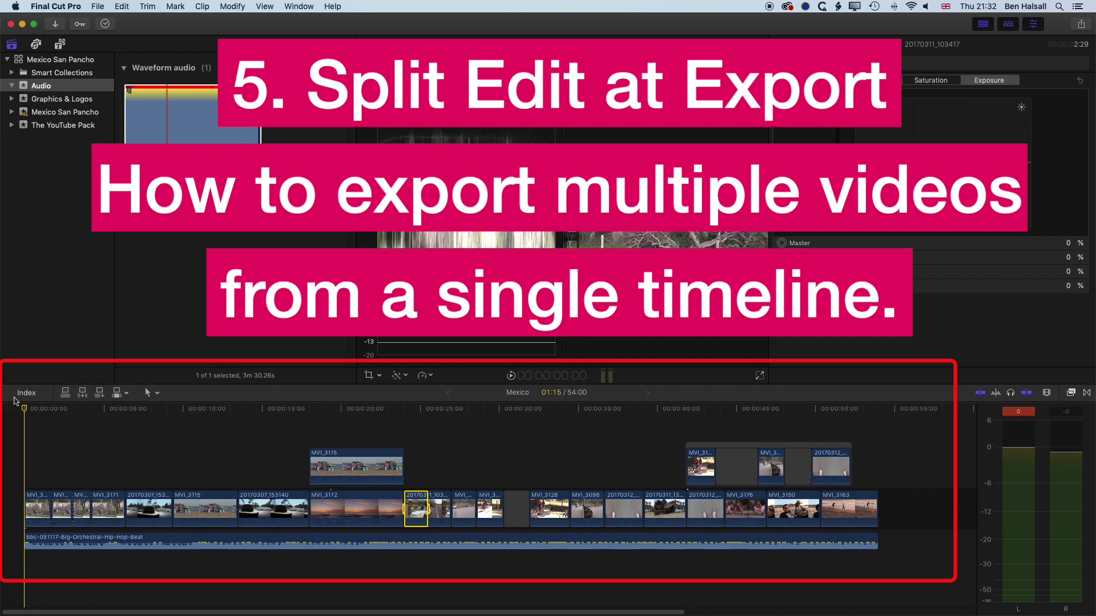
{"action": "key", "text": "shift+Home"}
{"action": "key", "text": "space"}
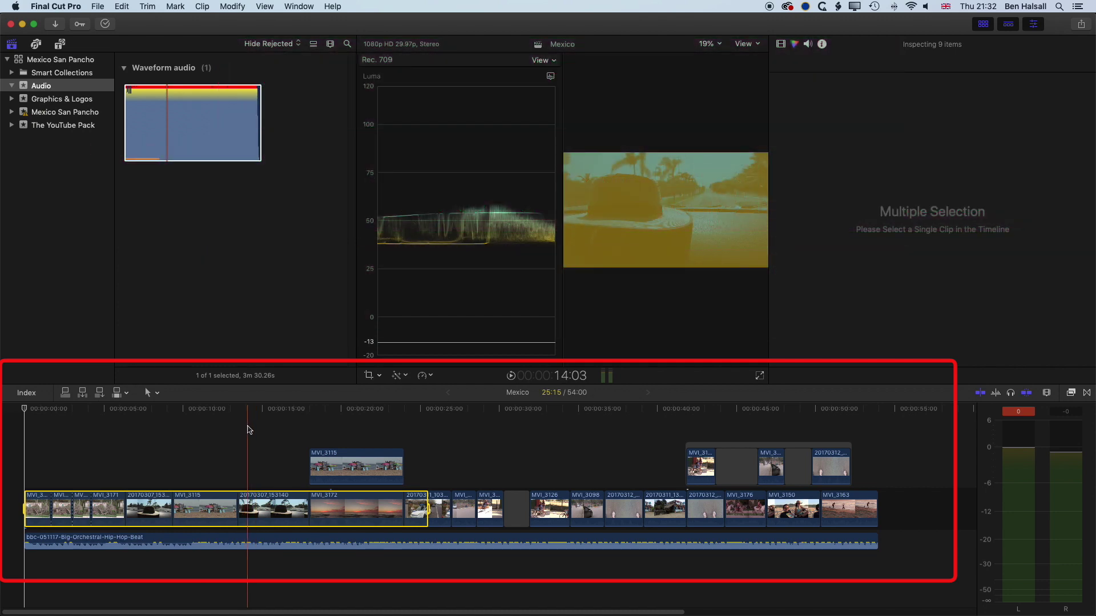
{"action": "key", "text": "space"}
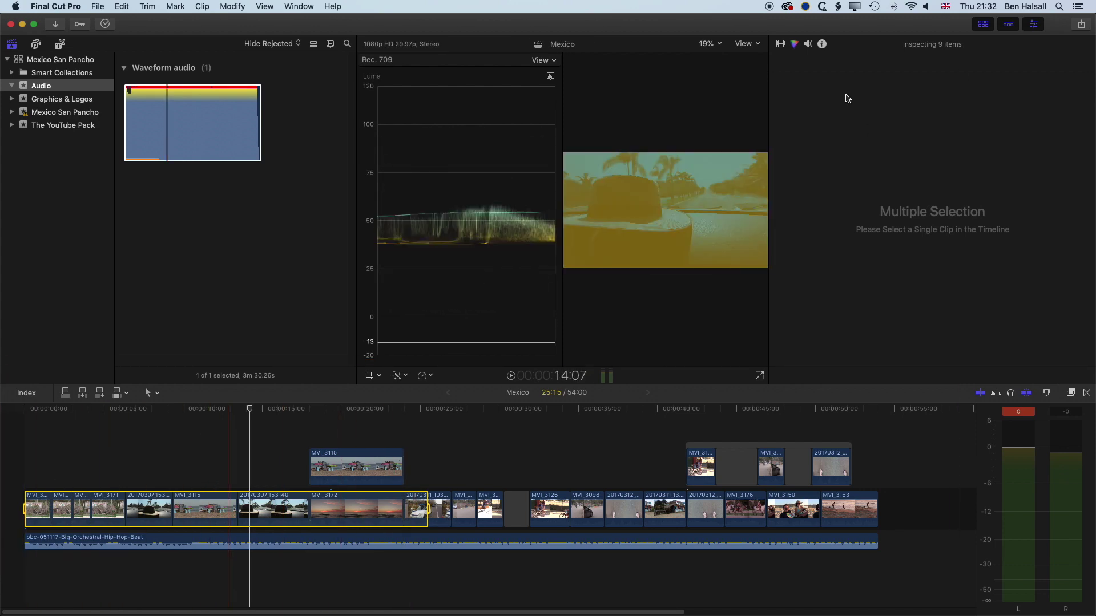
- Examine the Master File export information for the marked range, and close it without exporting
{"action": "left_click", "coordinate": [1082, 26]}
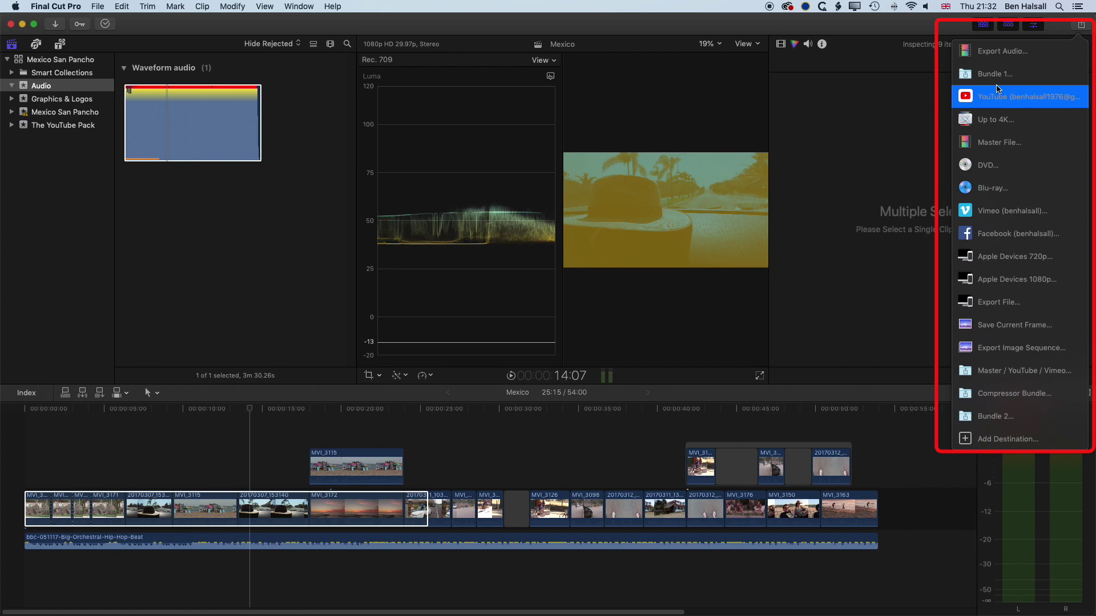
{"action": "left_click", "coordinate": [992, 148]}
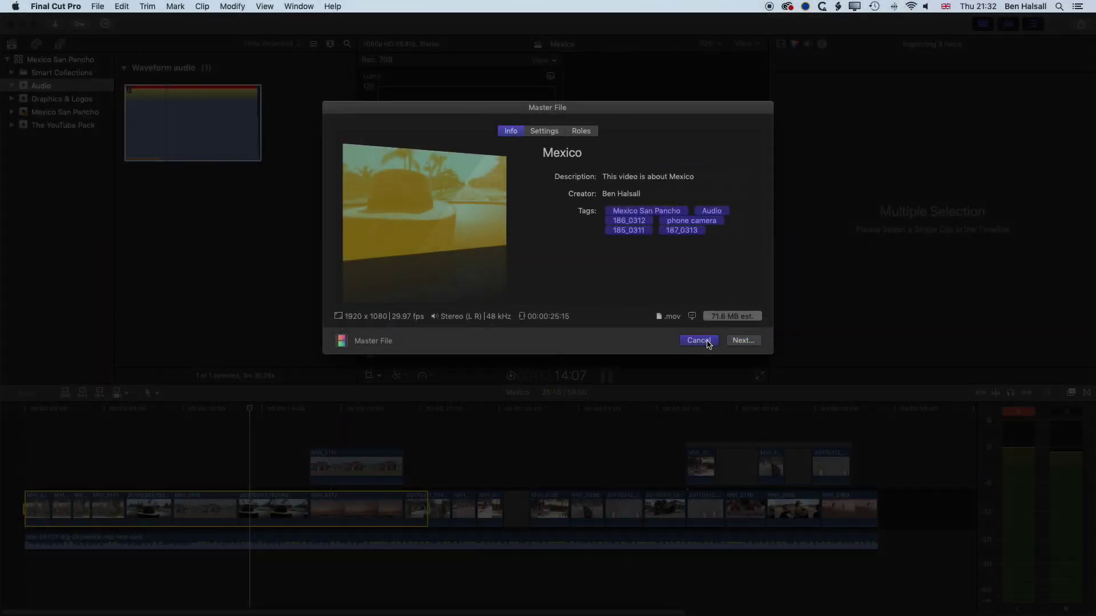
{"action": "left_click", "coordinate": [707, 342]}
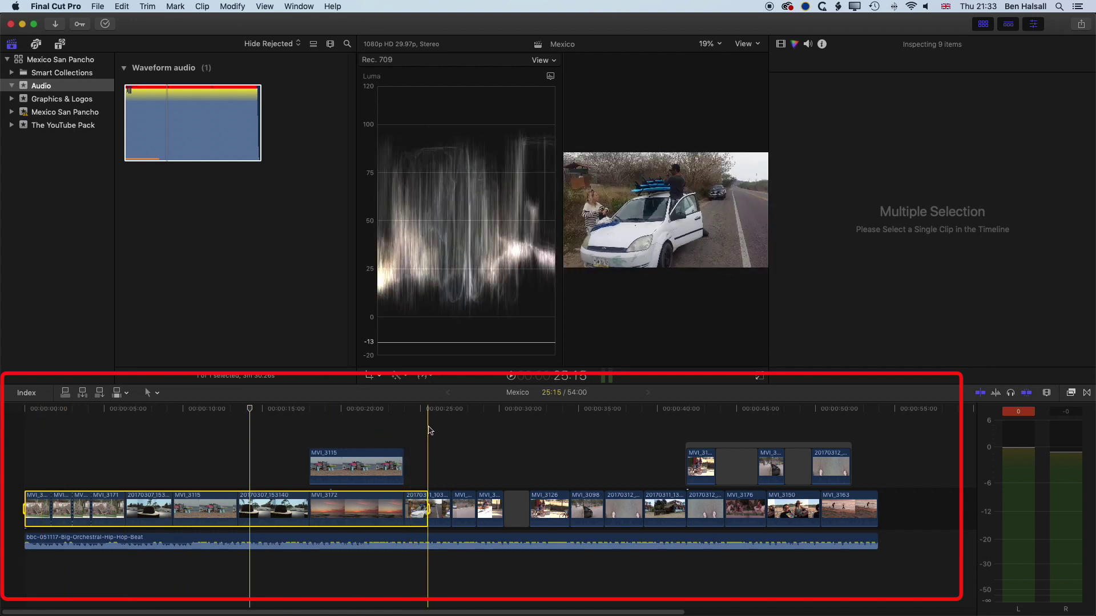
- Add a marker on 20170311_103417 at the end of the marked range, and clear the range selection
{"action": "key", "text": "m"}
{"action": "left_click", "coordinate": [429, 504]}
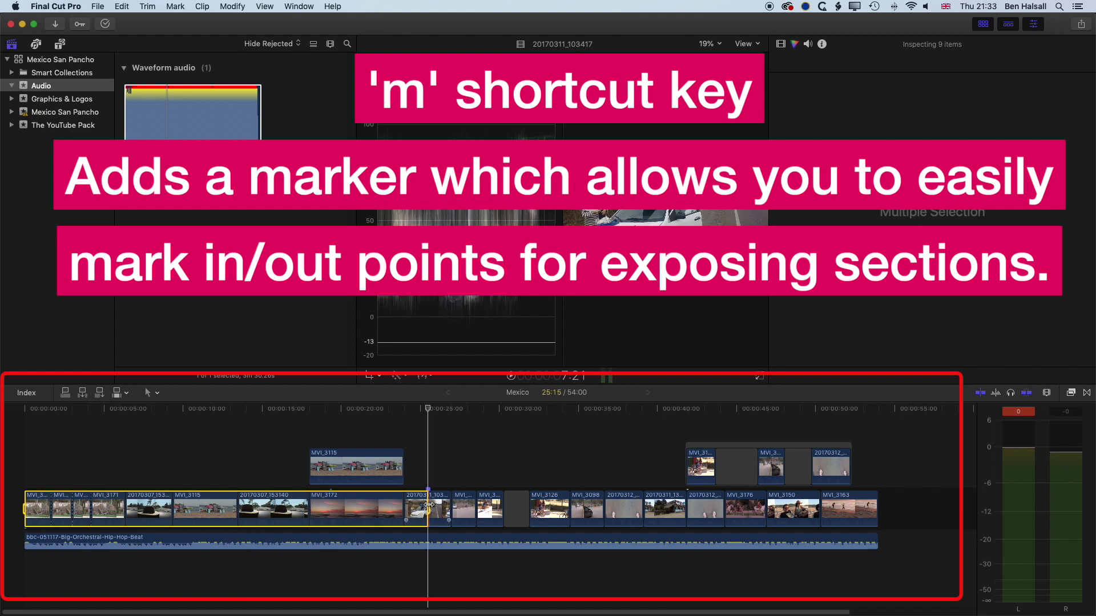
{"action": "left_click", "coordinate": [429, 504]}
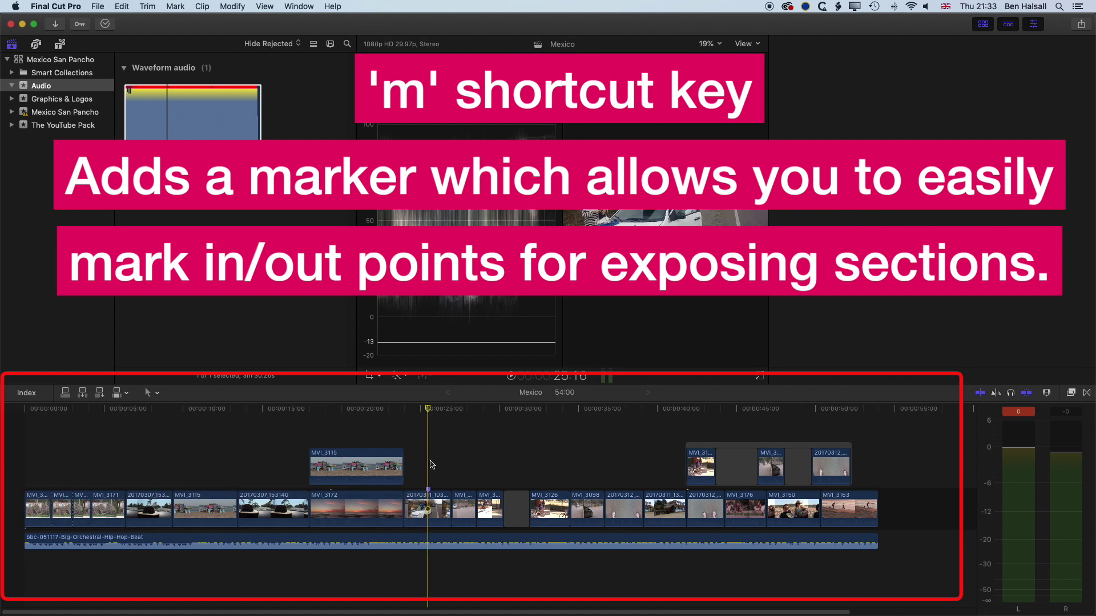
{"action": "key", "text": "super+6"}
{"action": "left_click", "coordinate": [434, 460]}
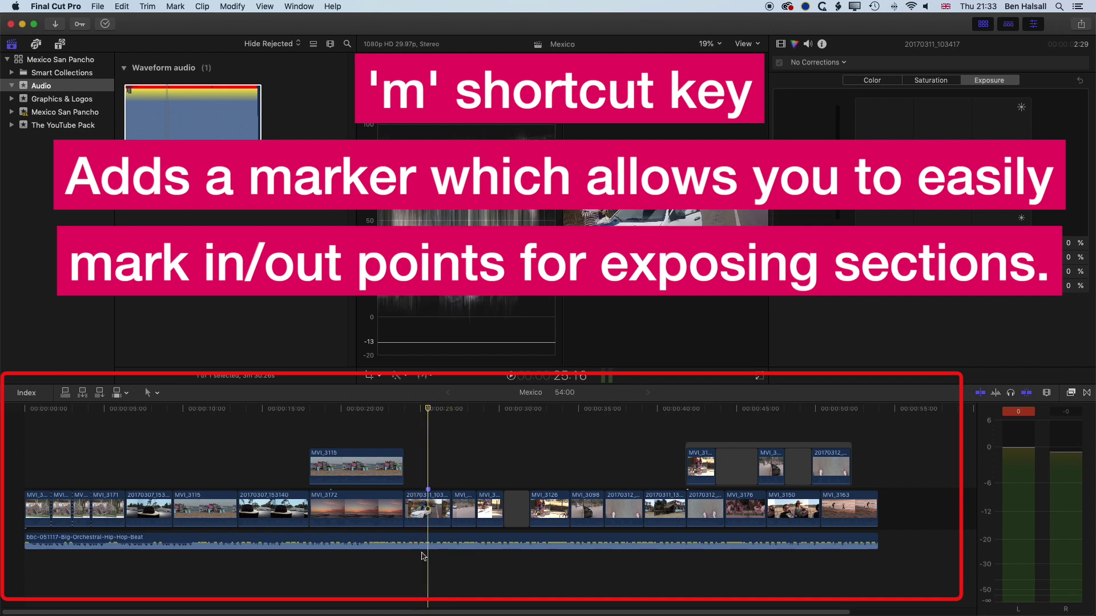
- Mark a second range from the marker on 20170311_103417 to the end of the timeline at 54:00
{"action": "key", "text": "i"}
{"action": "left_click", "coordinate": [878, 410]}
{"action": "key", "text": "o"}
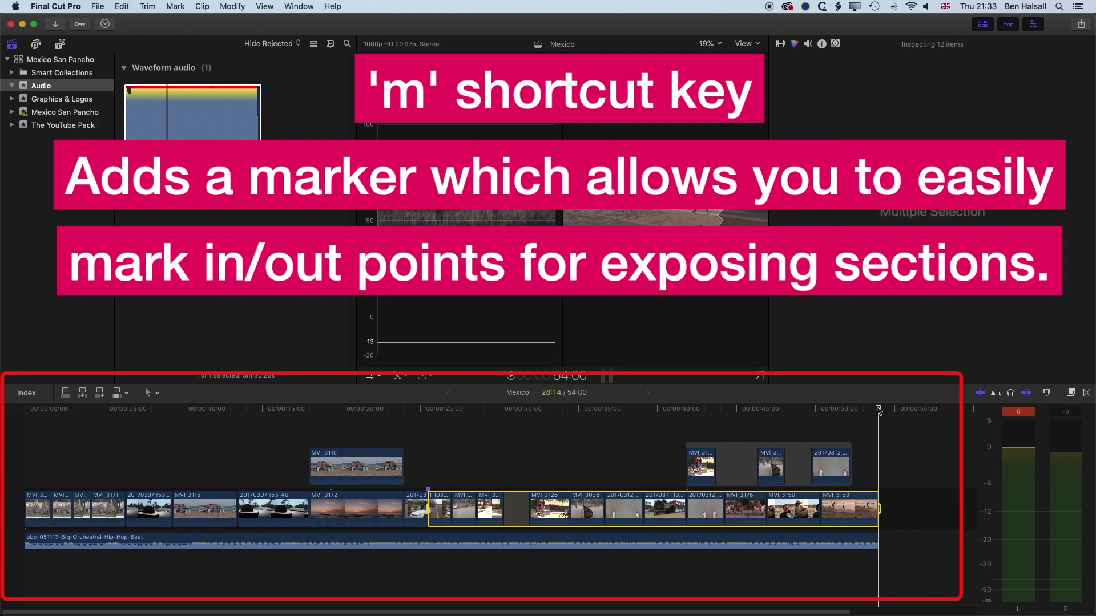